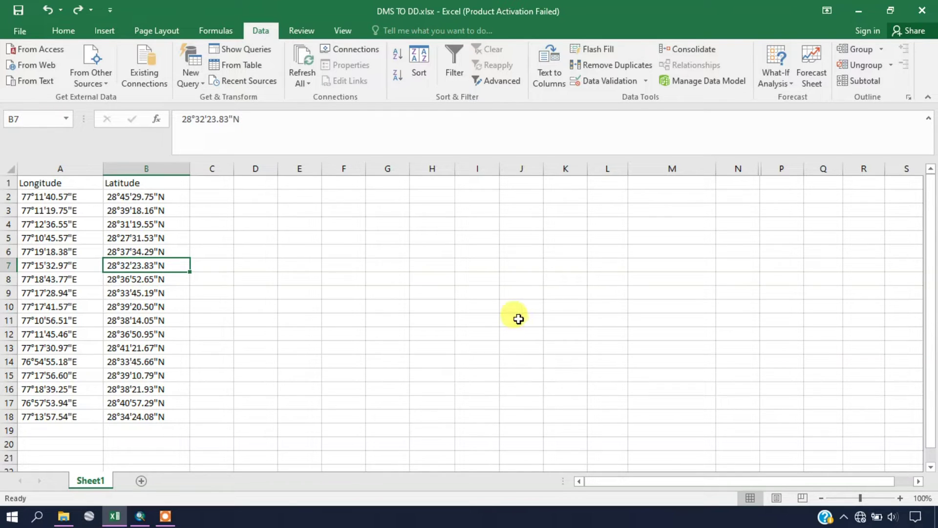
- Move the Latitude column, header included, from B1:B18 to column M starting at M1
{"action": "left_click", "coordinate": [59, 180]}
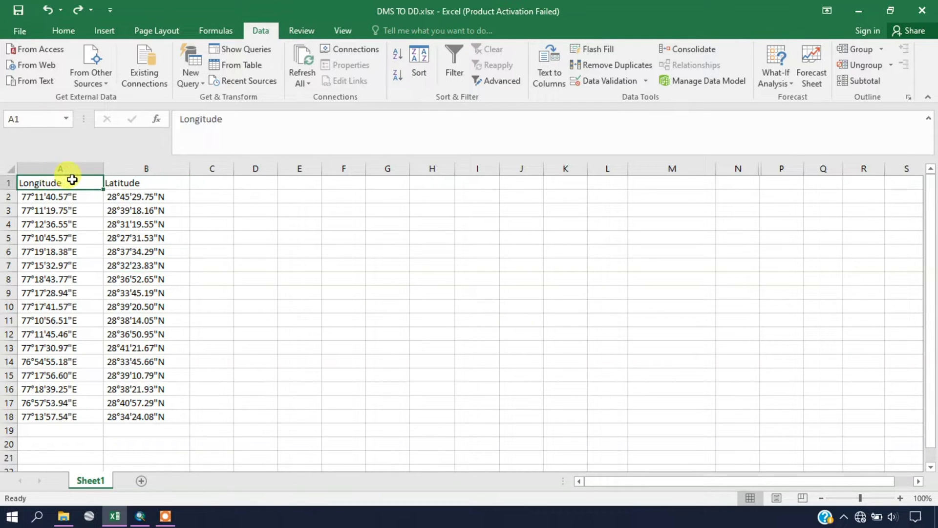
{"action": "left_click", "coordinate": [141, 181]}
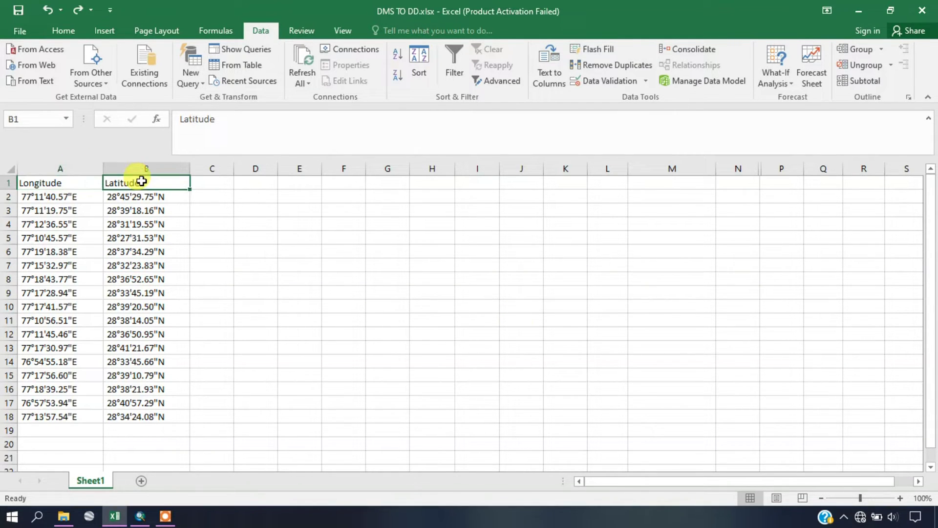
{"action": "left_click_drag", "start_coordinate": [154, 180], "coordinate": [158, 415]}
{"action": "right_click", "coordinate": [168, 277]}
{"action": "left_click", "coordinate": [196, 218]}
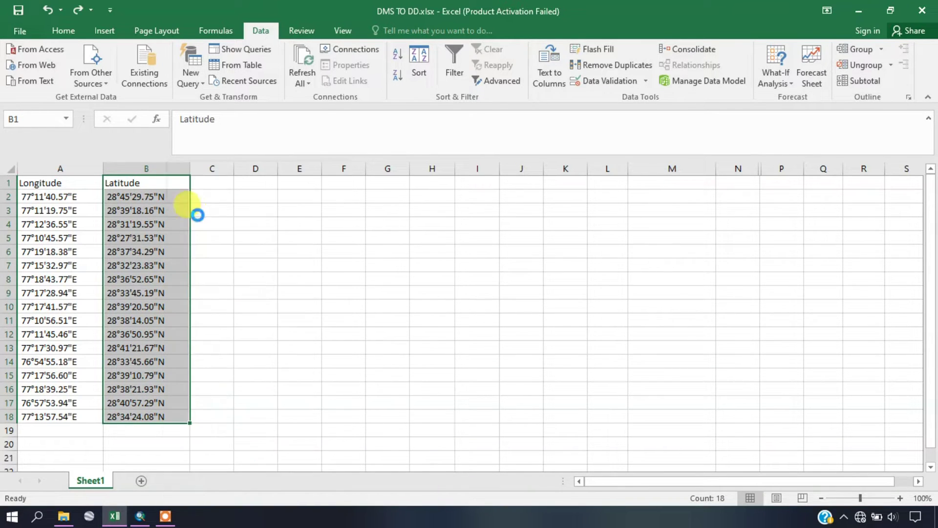
{"action": "left_click", "coordinate": [635, 183]}
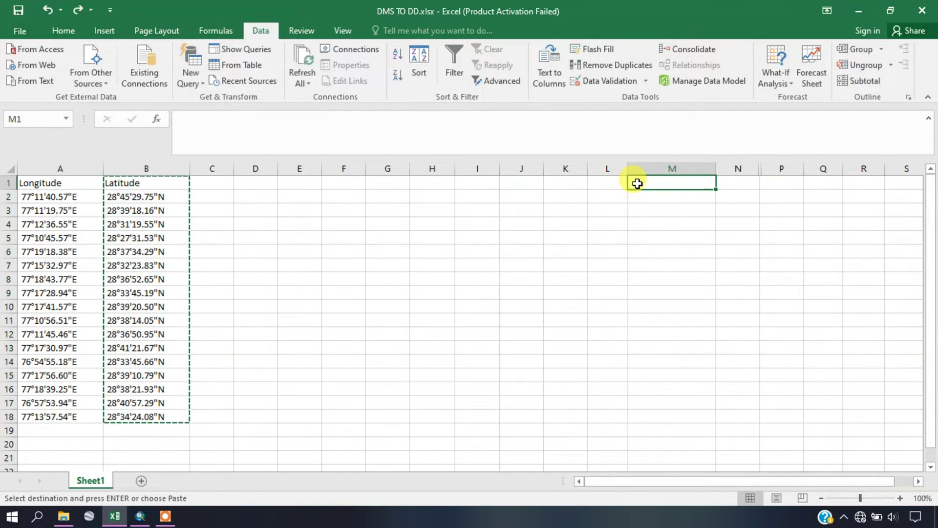
{"action": "key", "text": "ctrl+v"}
{"action": "left_click", "coordinate": [553, 237]}
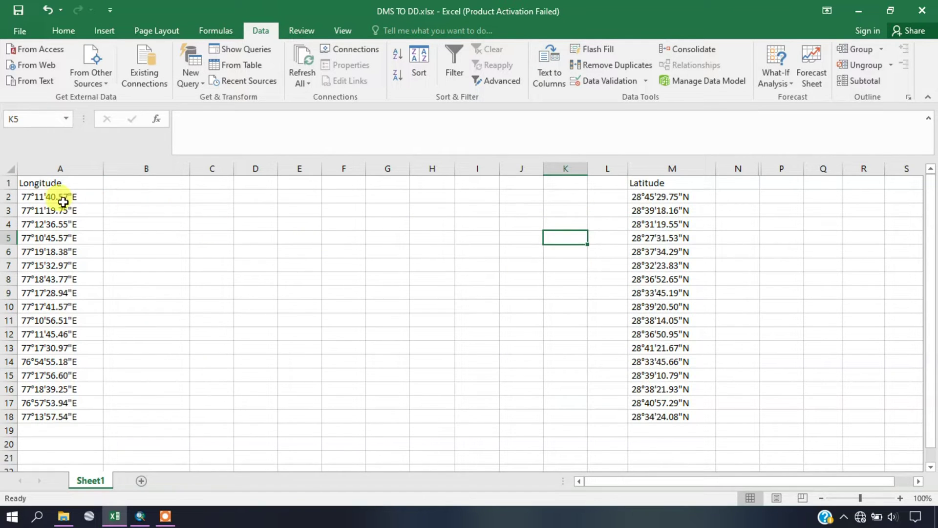
- Start Text to Columns on the whole Longitude column, using Fixed width as the data type
{"action": "left_click", "coordinate": [85, 183]}
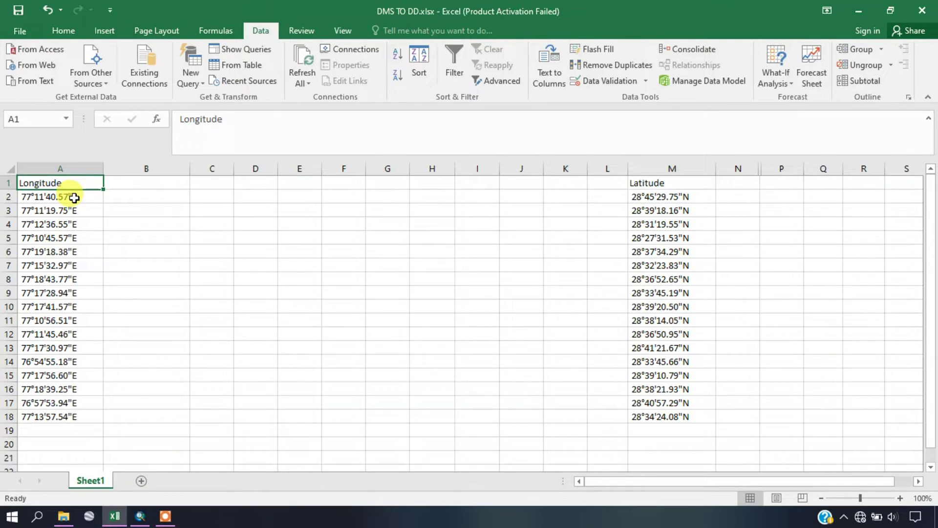
{"action": "left_click", "coordinate": [74, 198]}
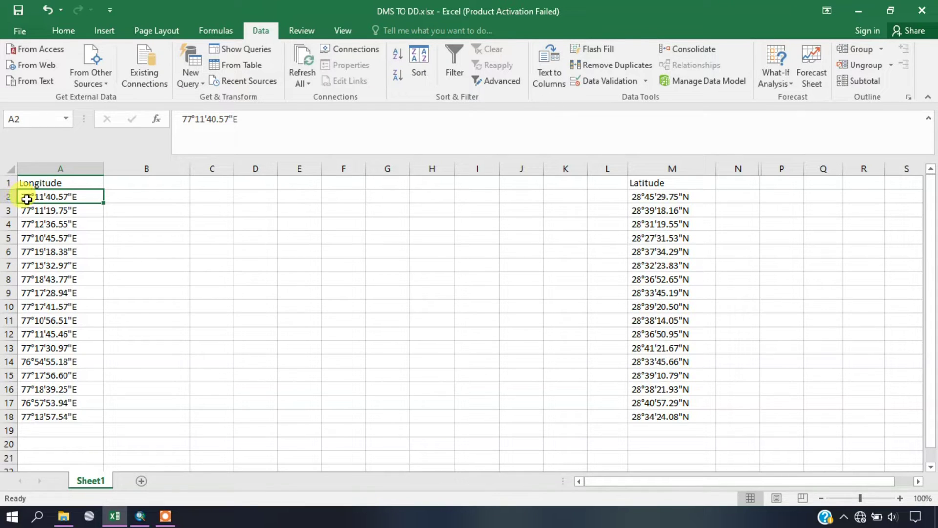
{"action": "left_click", "coordinate": [70, 168]}
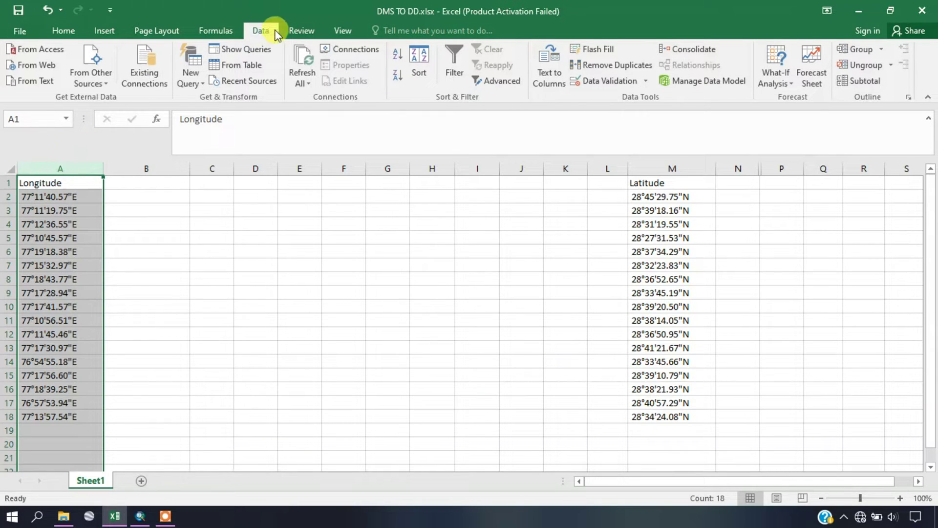
{"action": "left_click", "coordinate": [64, 36]}
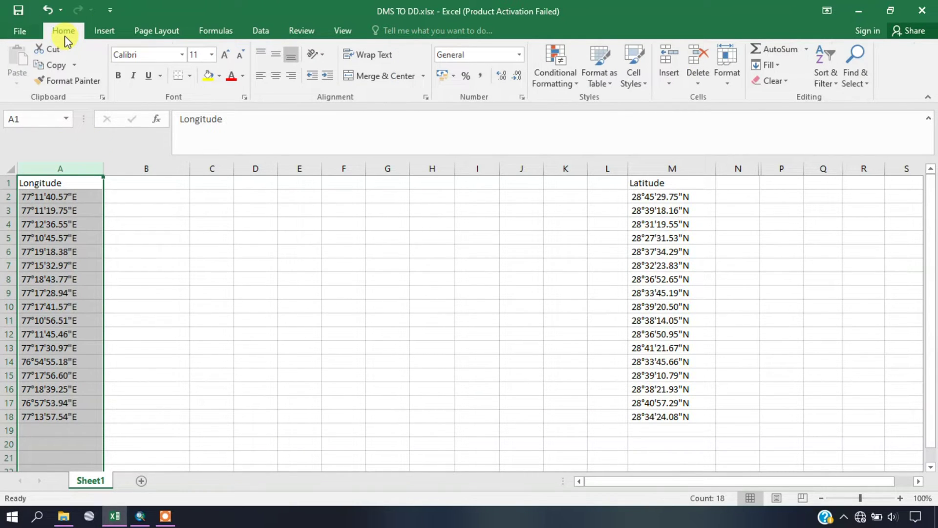
{"action": "left_click", "coordinate": [256, 33]}
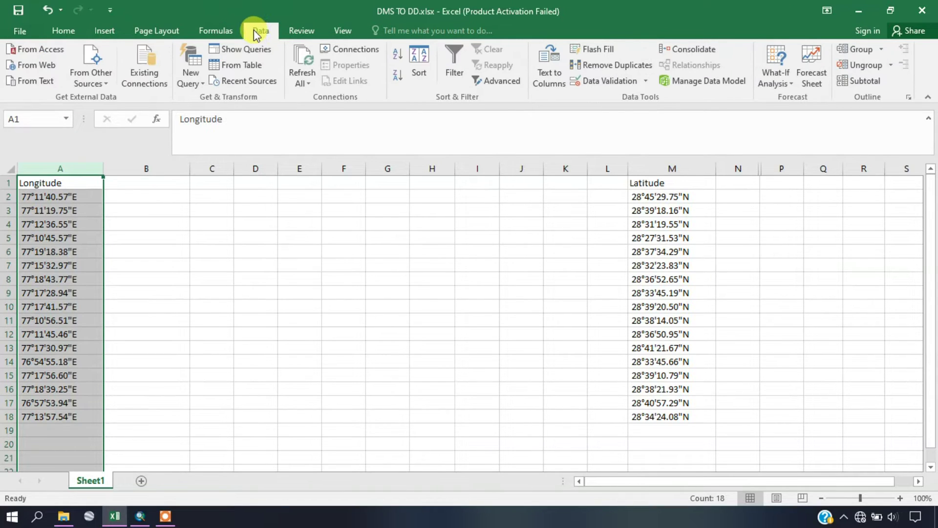
{"action": "left_click", "coordinate": [549, 77]}
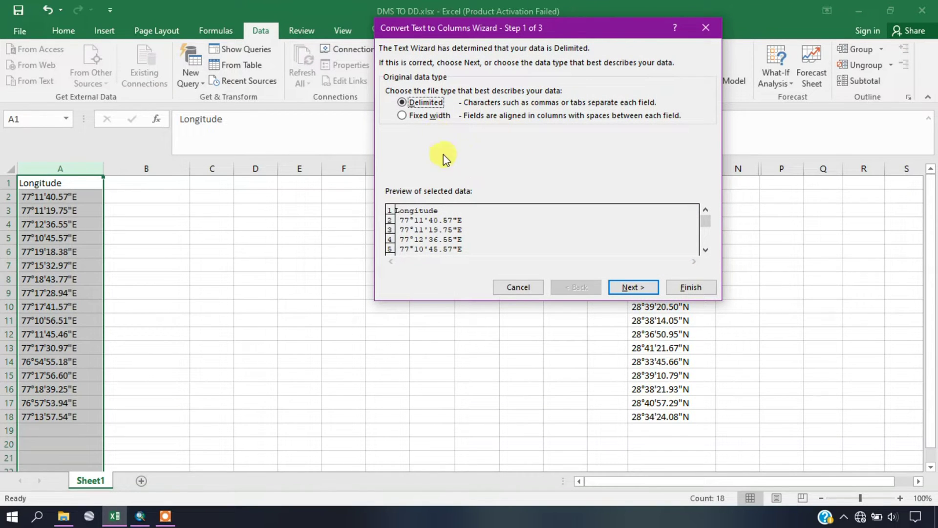
{"action": "left_click_drag", "start_coordinate": [453, 30], "coordinate": [435, 56]}
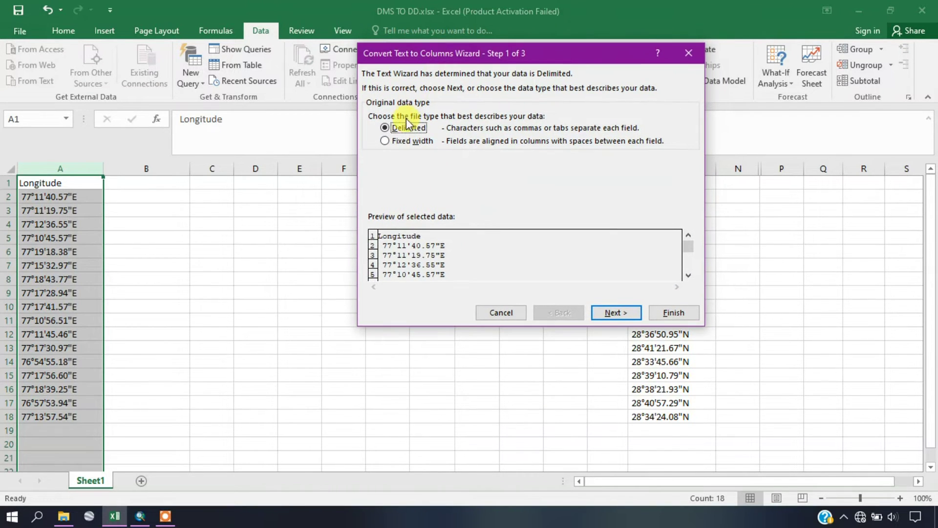
{"action": "left_click", "coordinate": [404, 142]}
{"action": "left_click", "coordinate": [617, 313]}
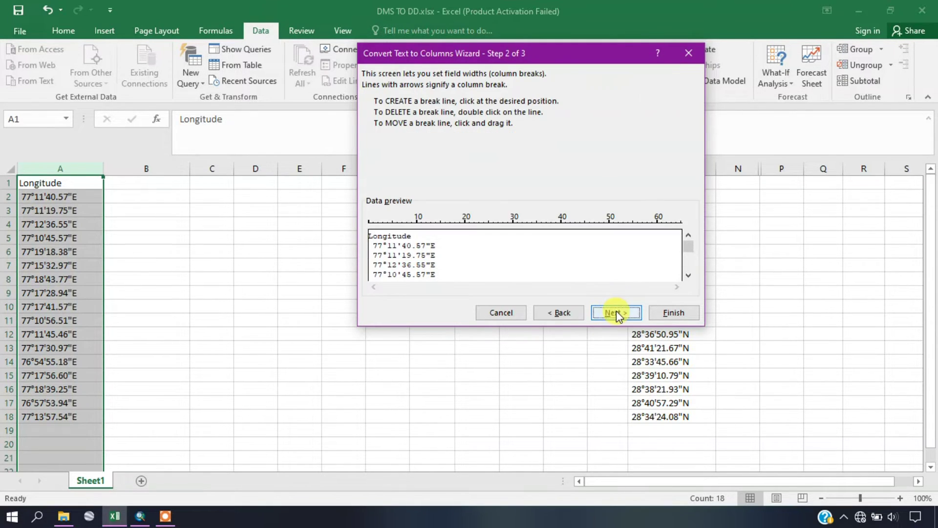
- Set column breaks before and after the degree and minute symbols and before the seconds symbol, and finish splitting the longitudes
{"action": "left_click", "coordinate": [388, 243]}
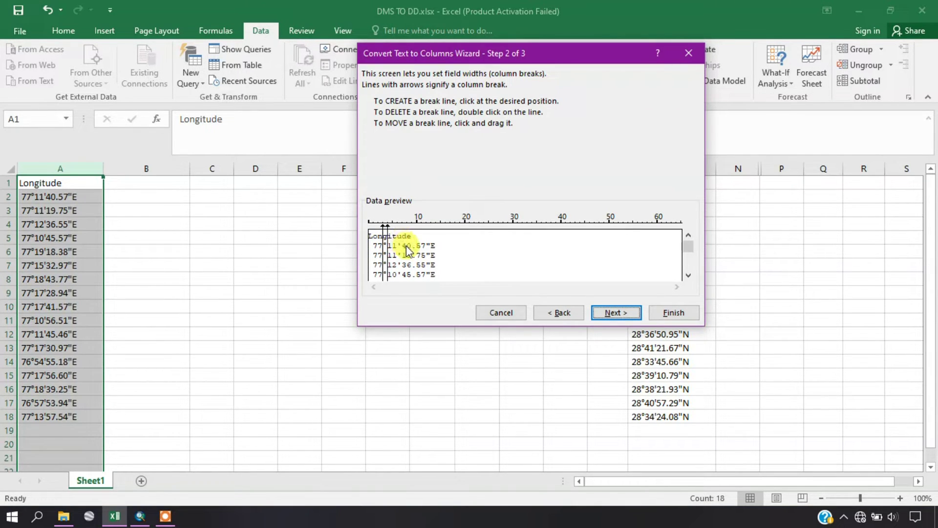
{"action": "left_click", "coordinate": [397, 242]}
{"action": "left_click", "coordinate": [402, 242]}
{"action": "left_click", "coordinate": [426, 234]}
{"action": "left_click", "coordinate": [615, 313]}
{"action": "left_click", "coordinate": [664, 312]}
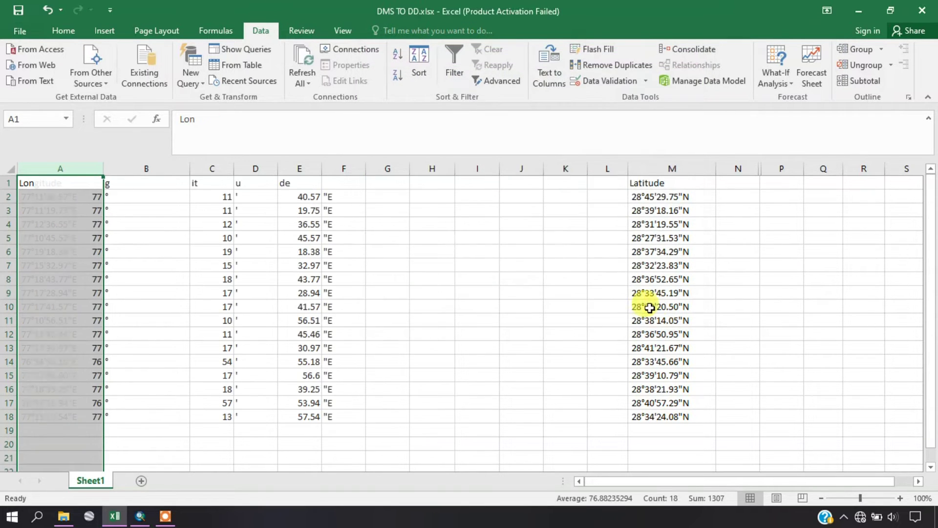
- Examine how the longitude's degrees, minutes, seconds and symbols are distributed over columns A to F
{"action": "left_click", "coordinate": [489, 292]}
{"action": "left_click", "coordinate": [136, 224]}
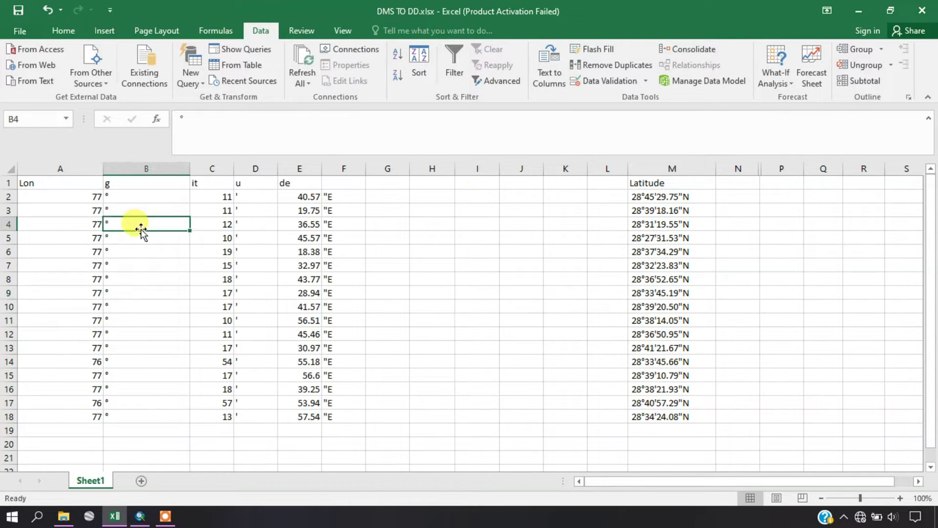
{"action": "left_click", "coordinate": [65, 196]}
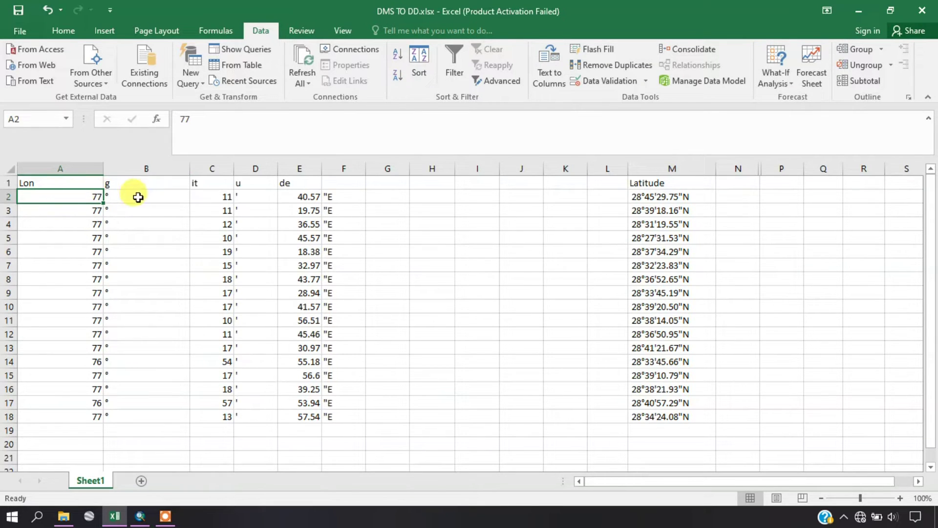
{"action": "left_click", "coordinate": [219, 207]}
{"action": "left_click", "coordinate": [303, 194]}
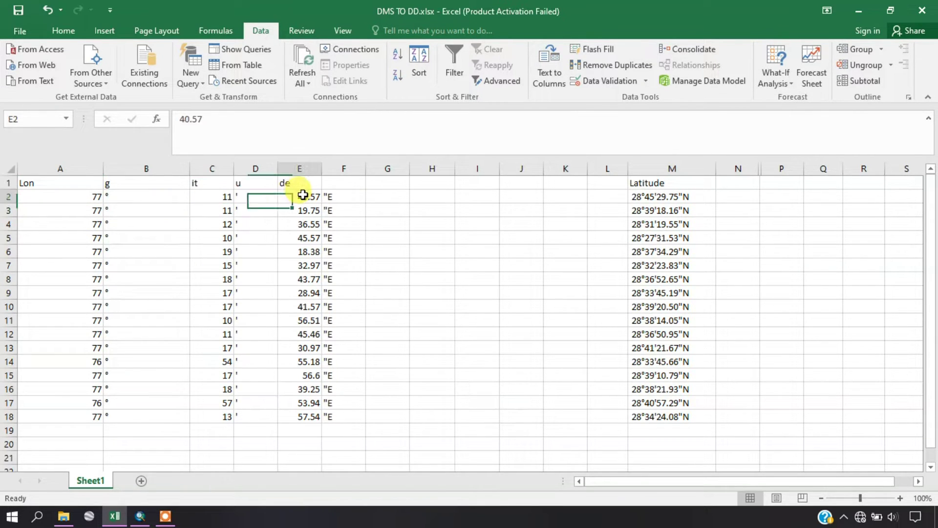
{"action": "left_click", "coordinate": [372, 208]}
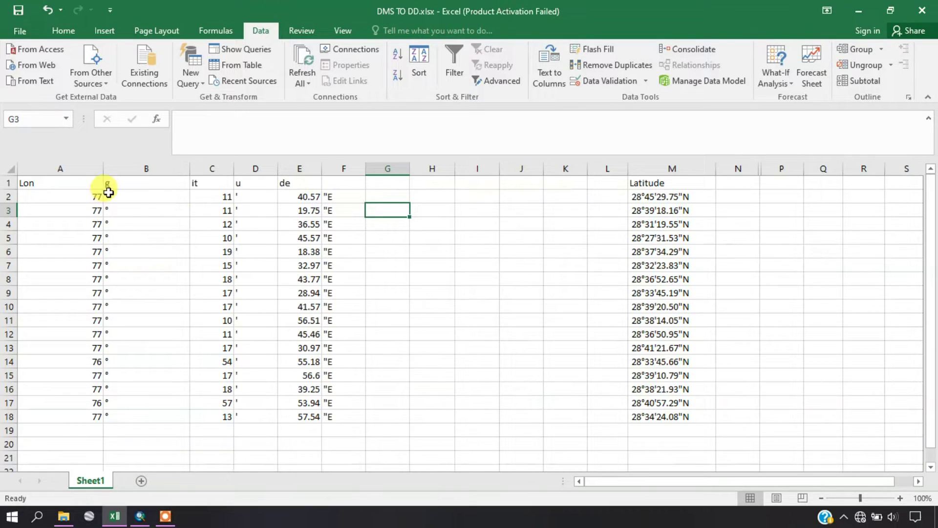
{"action": "left_click", "coordinate": [146, 166]}
- Rename the headers of the degree, minute and second columns in A1, C1 and E1 as D, M and S
{"action": "left_click", "coordinate": [29, 182]}
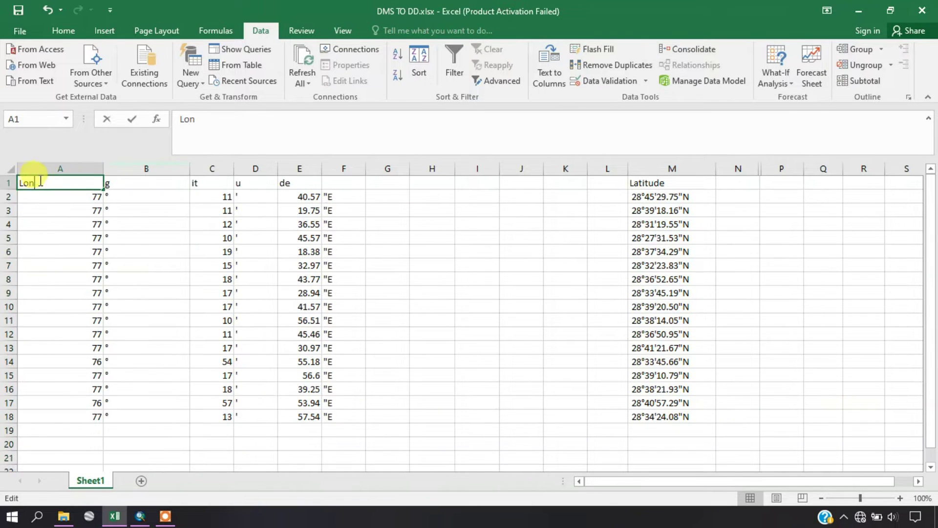
{"action": "double_click", "coordinate": [24, 183]}
{"action": "double_click", "coordinate": [25, 183]}
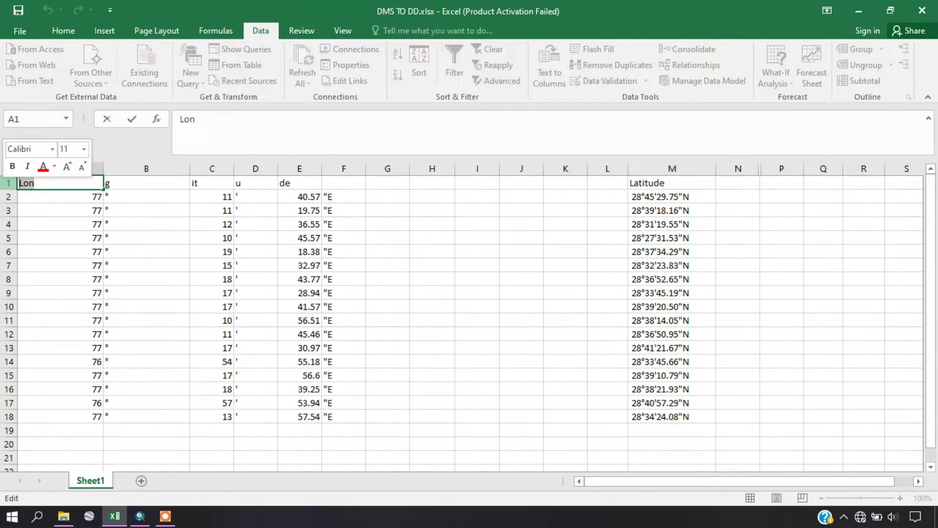
{"action": "type", "text": "D"}
{"action": "left_click", "coordinate": [146, 202]}
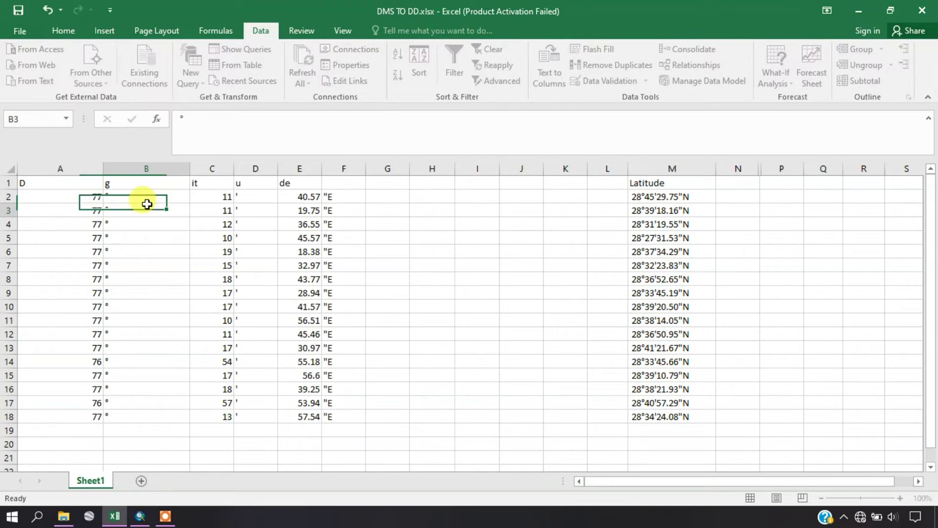
{"action": "left_click", "coordinate": [218, 185]}
{"action": "double_click", "coordinate": [200, 184]}
{"action": "left_click_drag", "start_coordinate": [200, 184], "coordinate": [173, 186]}
{"action": "type", "text": "M"}
{"action": "double_click", "coordinate": [304, 182]}
{"action": "left_click_drag", "start_coordinate": [305, 182], "coordinate": [271, 182]}
{"action": "type", "text": "S"}
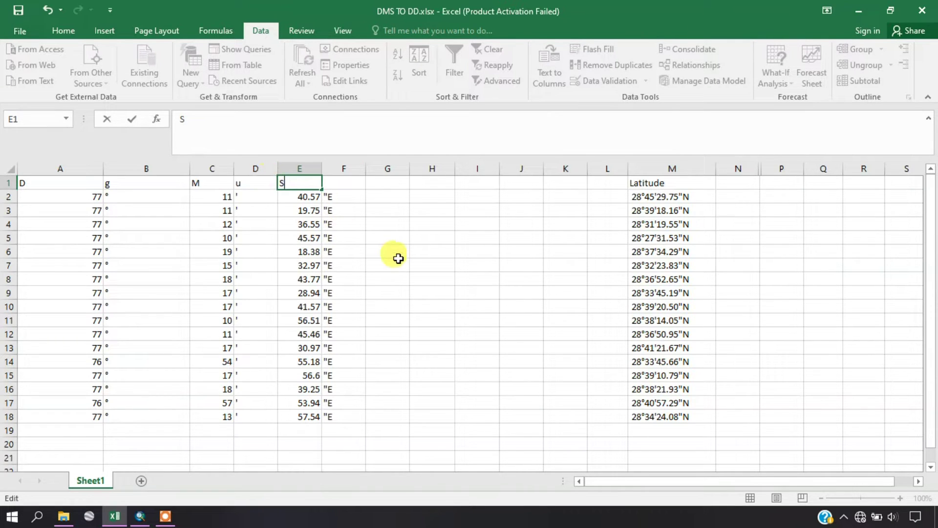
{"action": "left_click", "coordinate": [394, 264]}
- Delete the three columns that hold only the degree symbol, the minute symbol and the "E suffix
{"action": "left_click", "coordinate": [140, 171]}
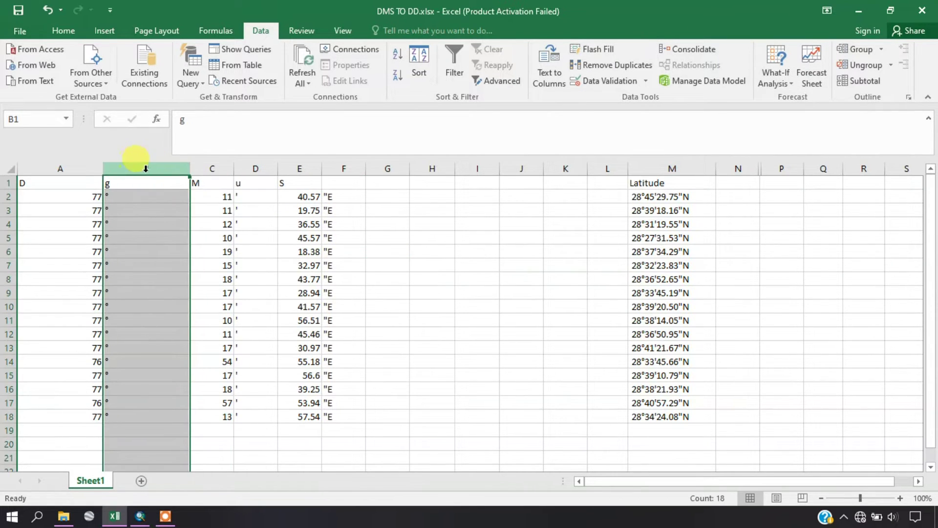
{"action": "right_click", "coordinate": [146, 171]}
{"action": "left_click", "coordinate": [179, 283]}
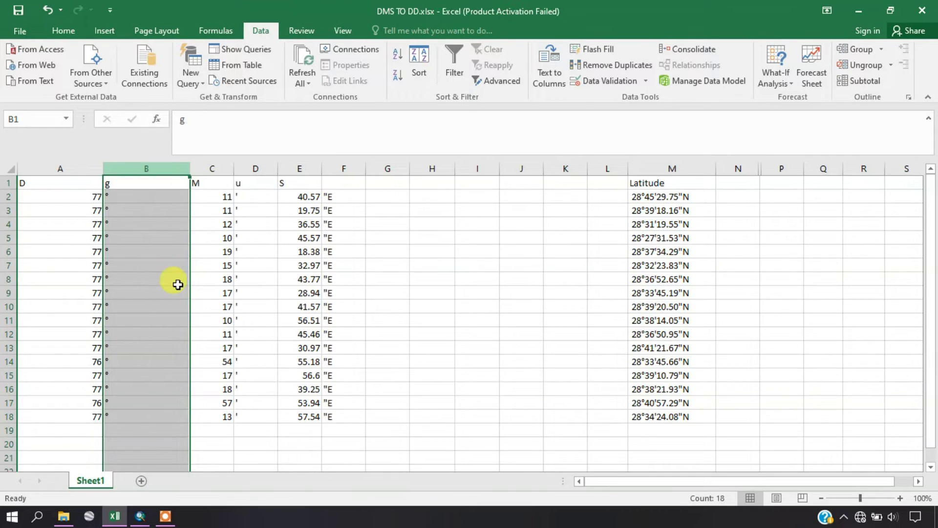
{"action": "right_click", "coordinate": [172, 169]}
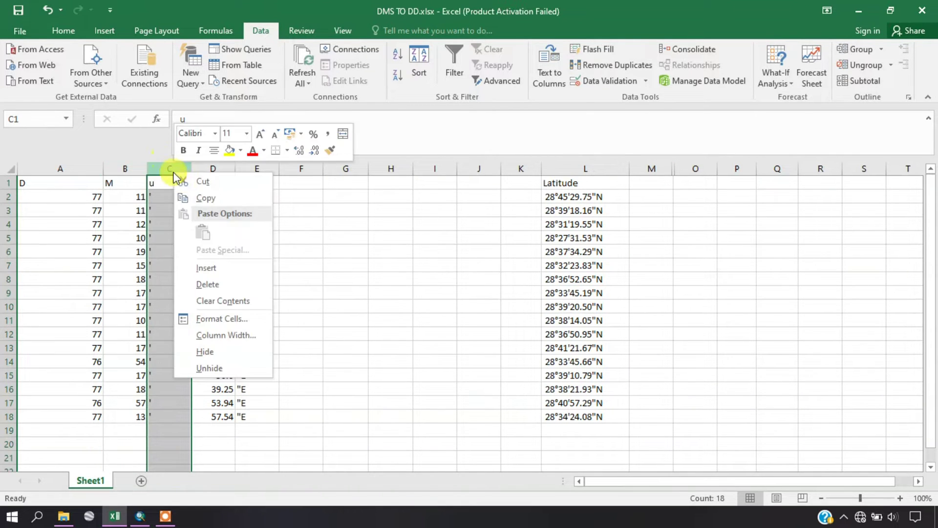
{"action": "left_click", "coordinate": [210, 283]}
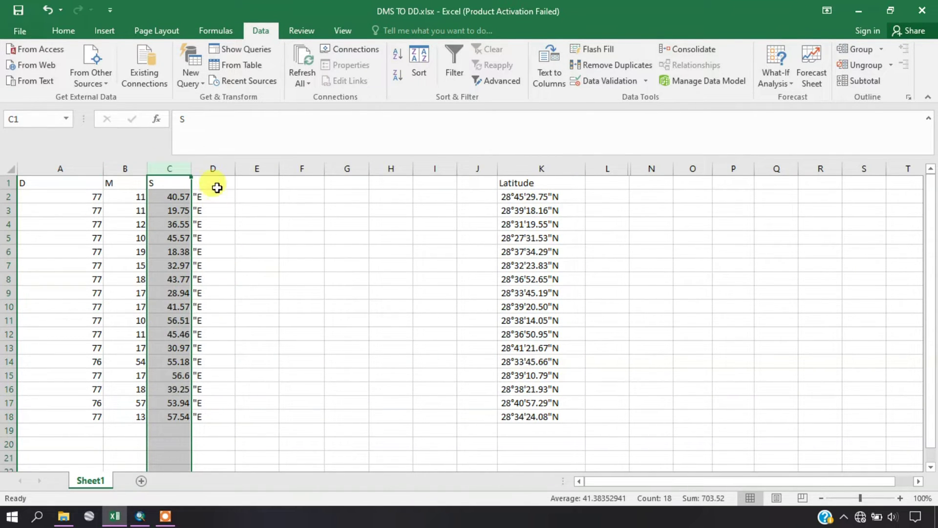
{"action": "right_click", "coordinate": [215, 170]}
{"action": "left_click", "coordinate": [256, 283]}
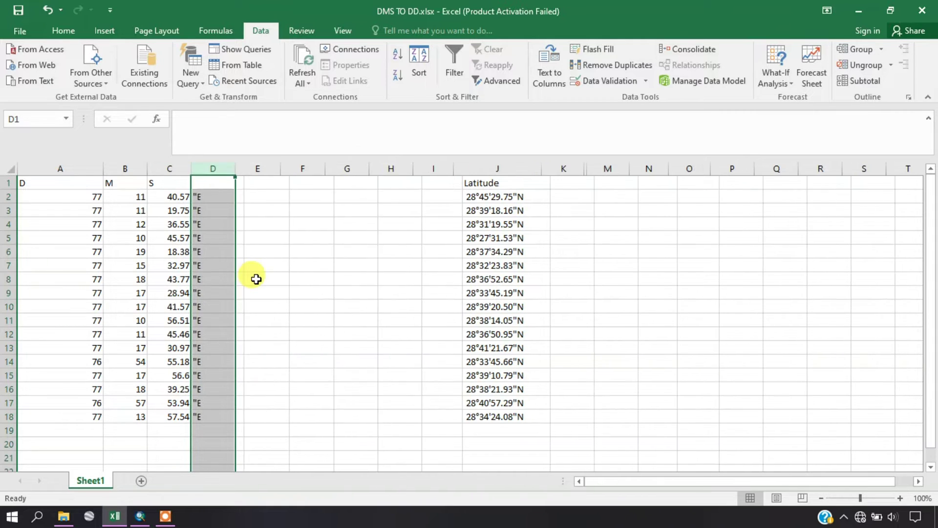
{"action": "left_click", "coordinate": [261, 278]}
- Narrow column A to about the width of its degree values and slightly widen the empty column D
{"action": "left_click_drag", "start_coordinate": [102, 169], "coordinate": [54, 184]}
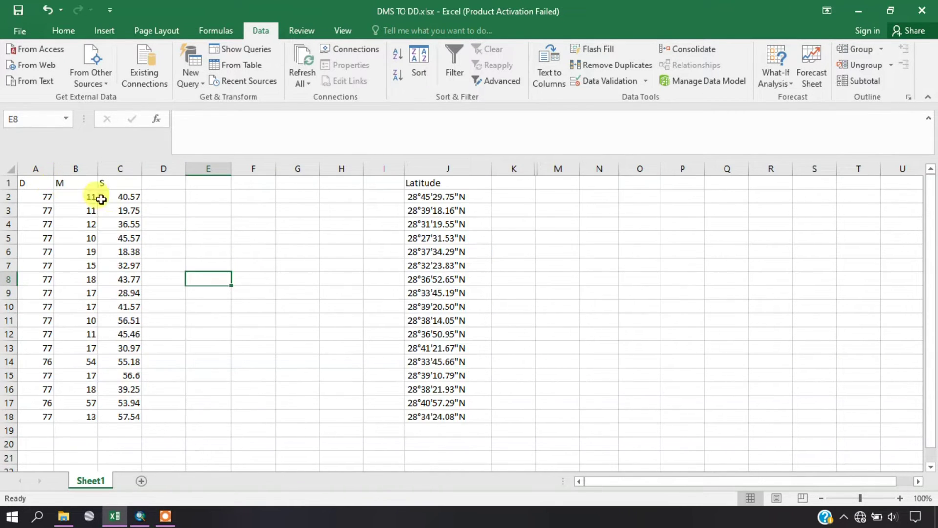
{"action": "left_click", "coordinate": [209, 222]}
{"action": "left_click", "coordinate": [188, 273]}
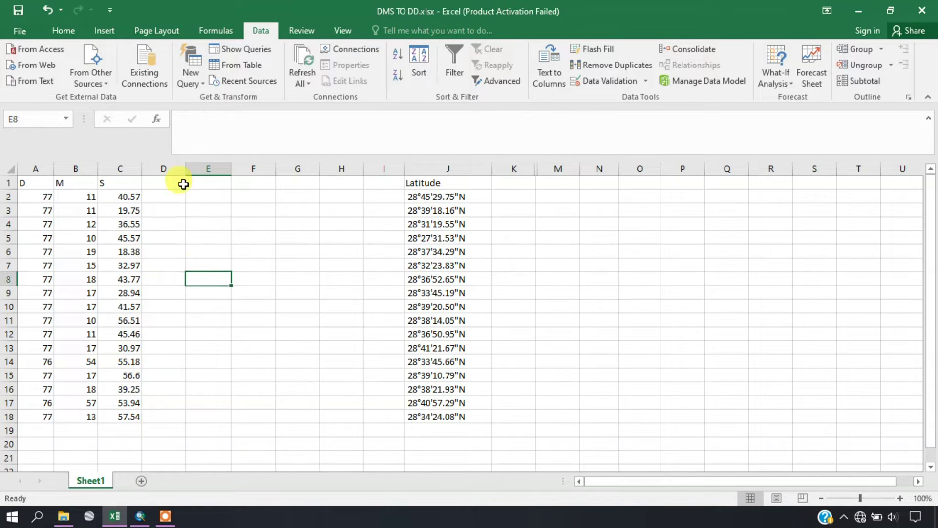
{"action": "left_click_drag", "start_coordinate": [185, 169], "coordinate": [196, 171]}
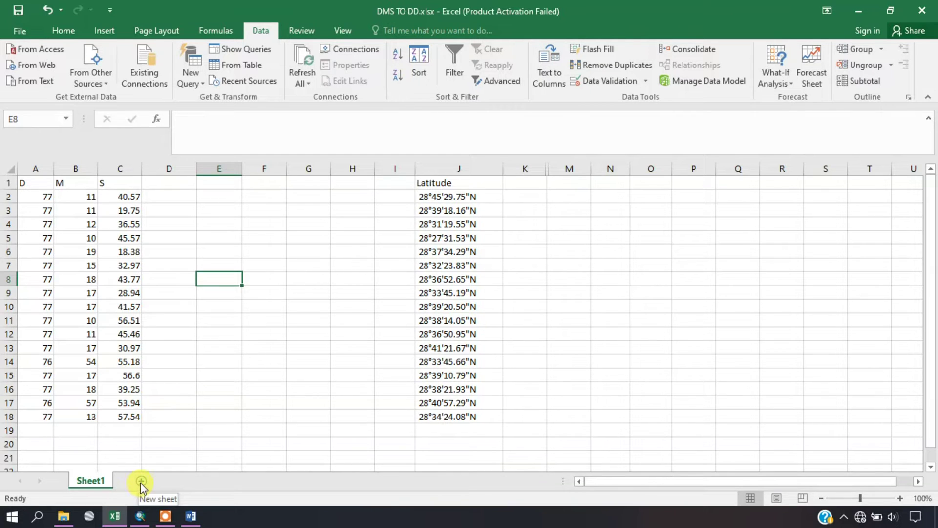
- Switch to the DMS TO DD Word document and examine the degree, minute and second terms of the decimal degree conversion formula
{"action": "left_click", "coordinate": [194, 517]}
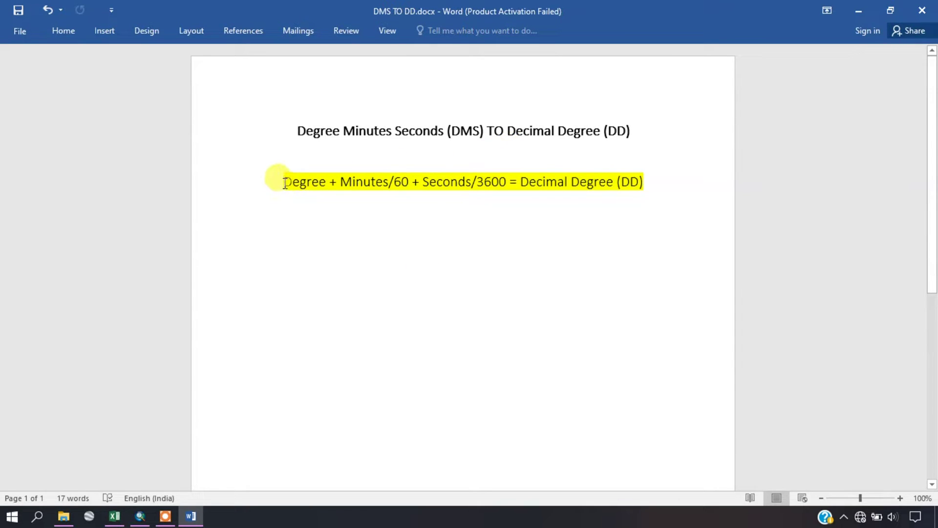
{"action": "left_click_drag", "start_coordinate": [285, 183], "coordinate": [328, 182]}
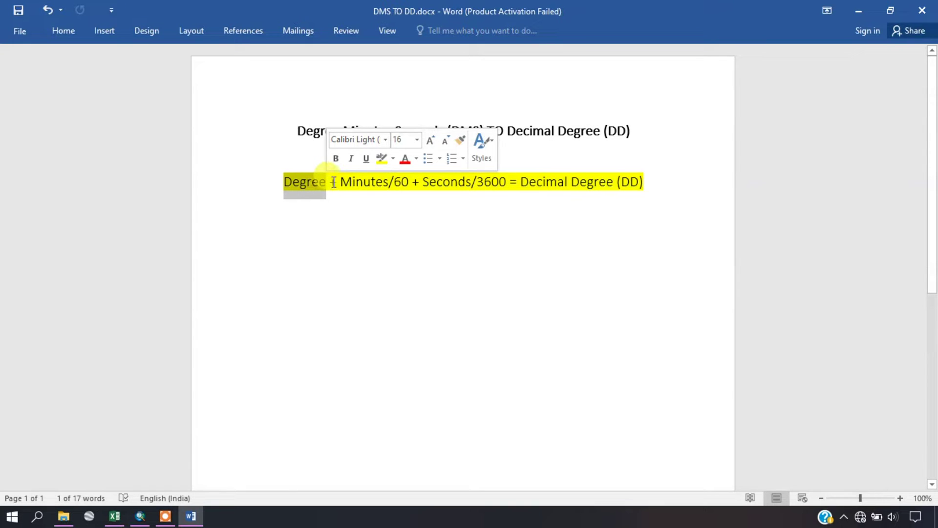
{"action": "left_click", "coordinate": [369, 183]}
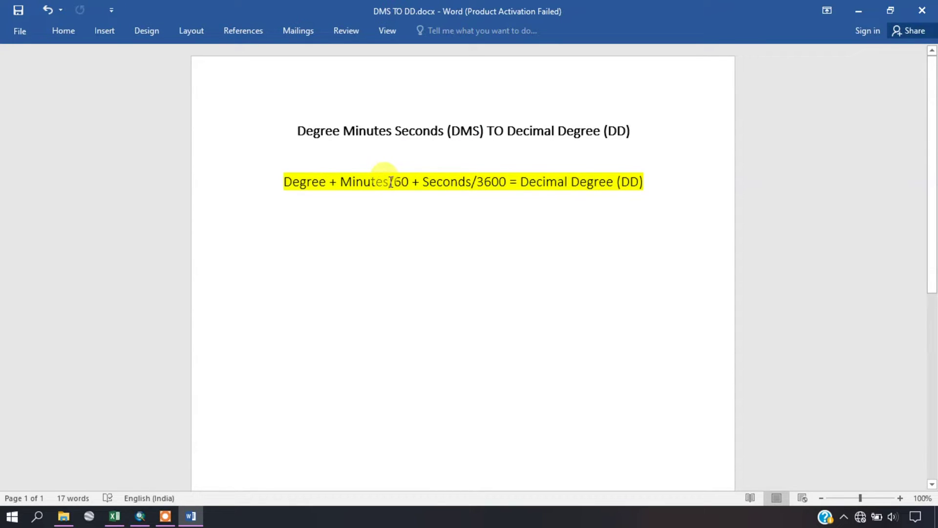
{"action": "left_click_drag", "start_coordinate": [394, 183], "coordinate": [411, 182]}
{"action": "left_click", "coordinate": [384, 198]}
{"action": "left_click_drag", "start_coordinate": [341, 183], "coordinate": [391, 183]}
{"action": "left_click", "coordinate": [394, 191]}
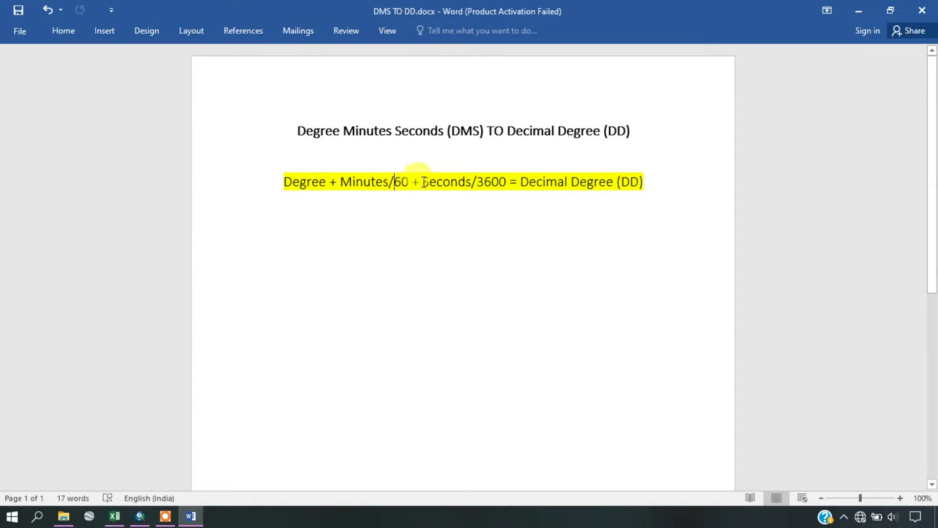
{"action": "left_click_drag", "start_coordinate": [424, 183], "coordinate": [506, 185]}
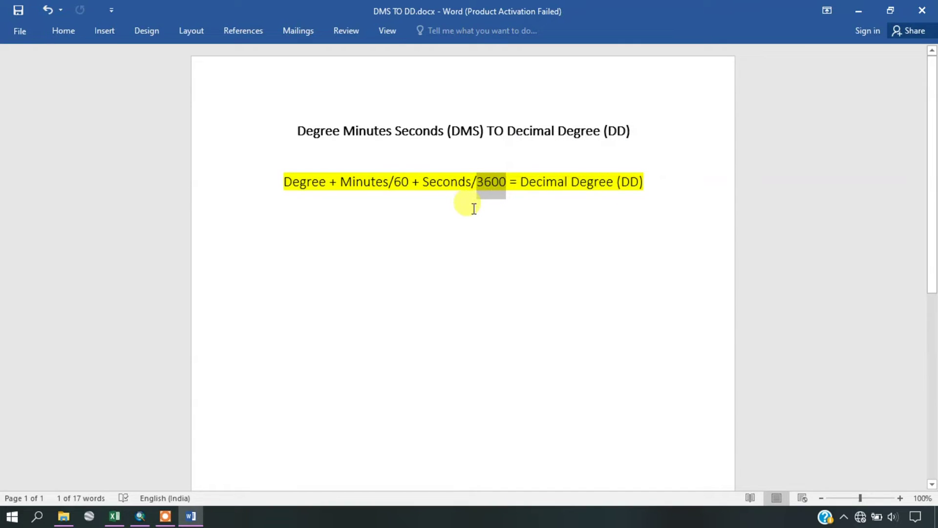
{"action": "left_click", "coordinate": [474, 207]}
{"action": "left_click_drag", "start_coordinate": [476, 183], "coordinate": [507, 183]}
{"action": "left_click", "coordinate": [462, 205]}
{"action": "left_click", "coordinate": [341, 183]}
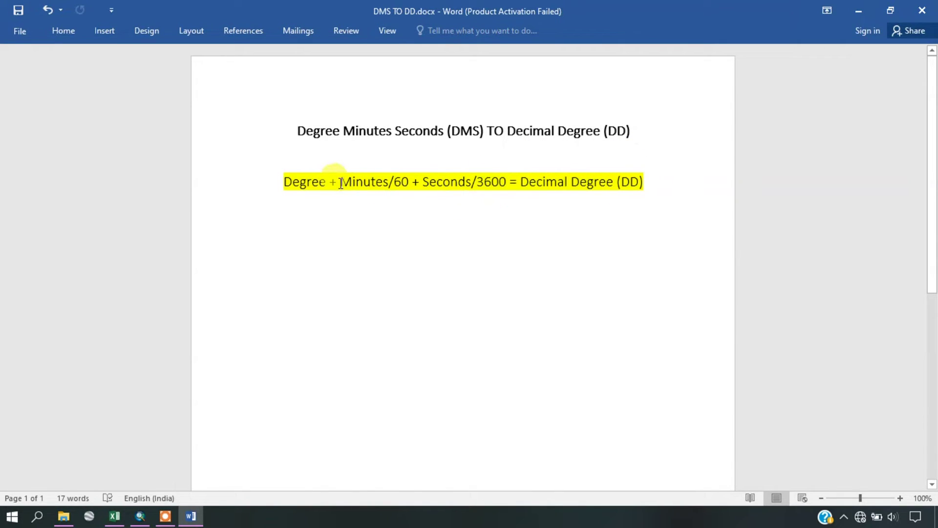
{"action": "left_click_drag", "start_coordinate": [342, 179], "coordinate": [407, 185]}
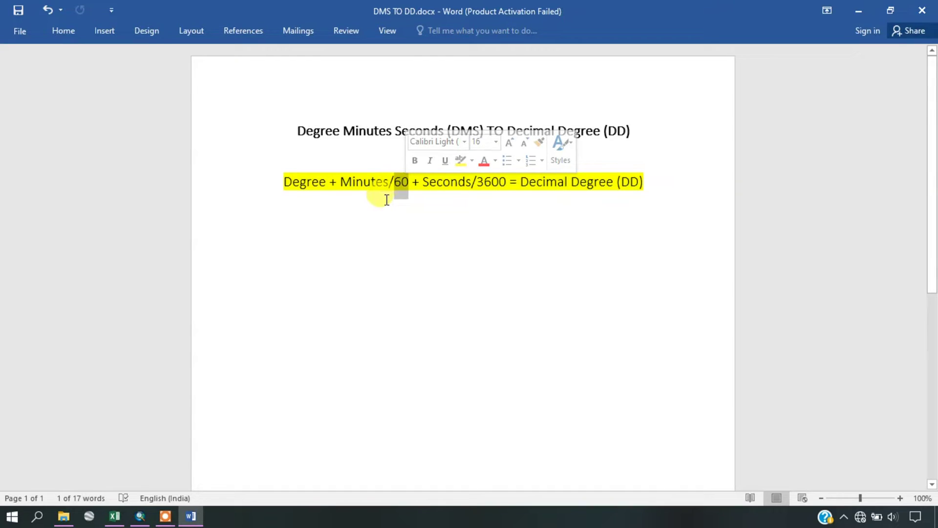
{"action": "left_click", "coordinate": [394, 185]}
{"action": "left_click_drag", "start_coordinate": [394, 183], "coordinate": [408, 181]}
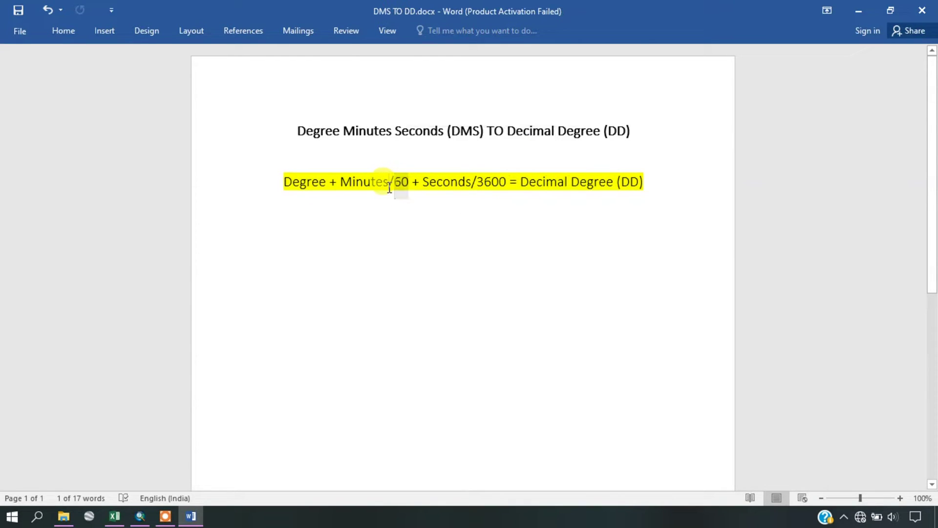
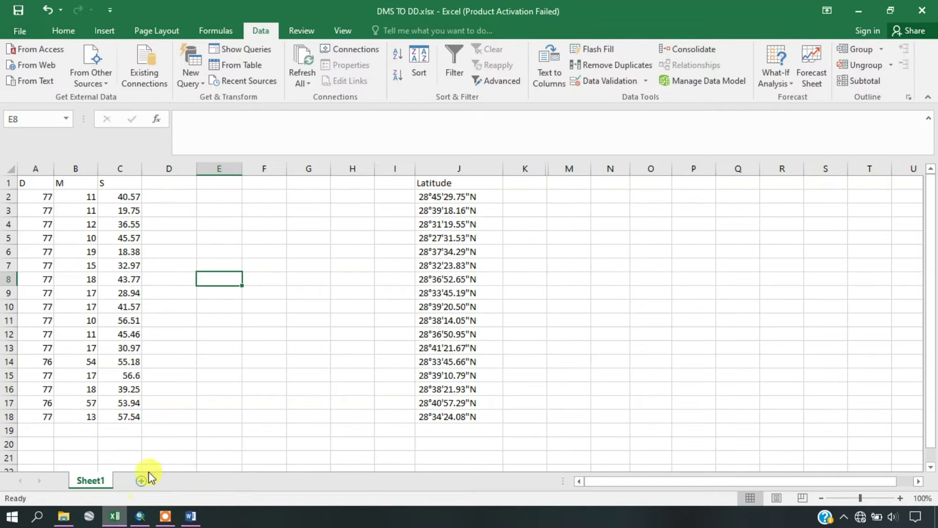
- In the Excel worksheet, enter =A2+B2/60+C2/3600 in D2 and check it against the conversion formula in the Word document
{"action": "left_click", "coordinate": [179, 196]}
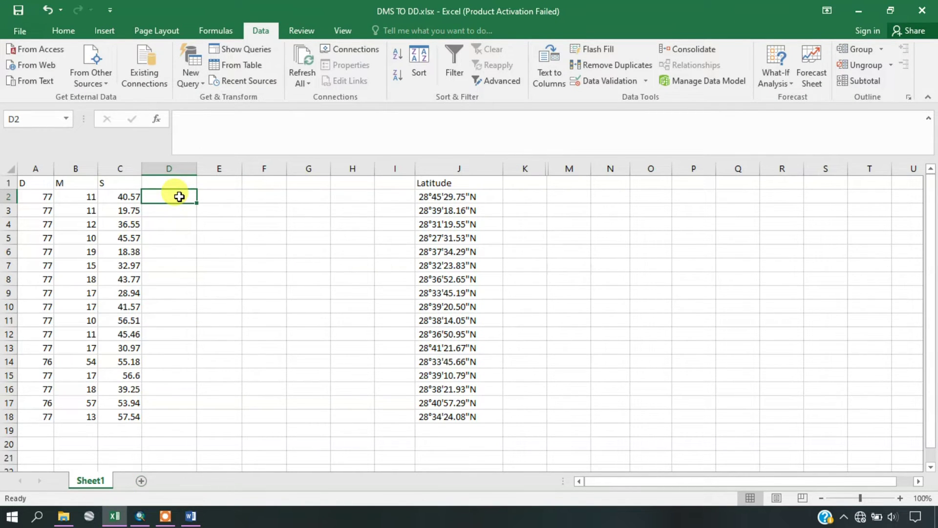
{"action": "type", "text": "="}
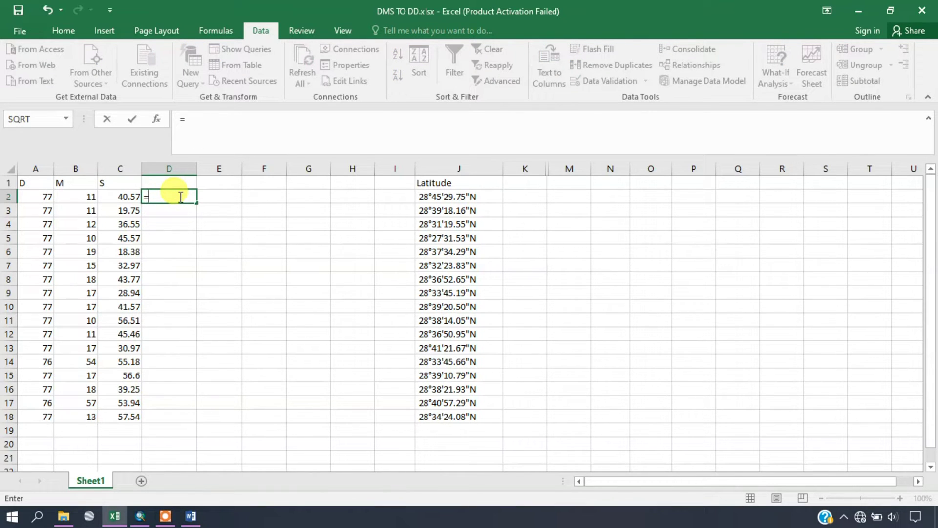
{"action": "left_click", "coordinate": [33, 196]}
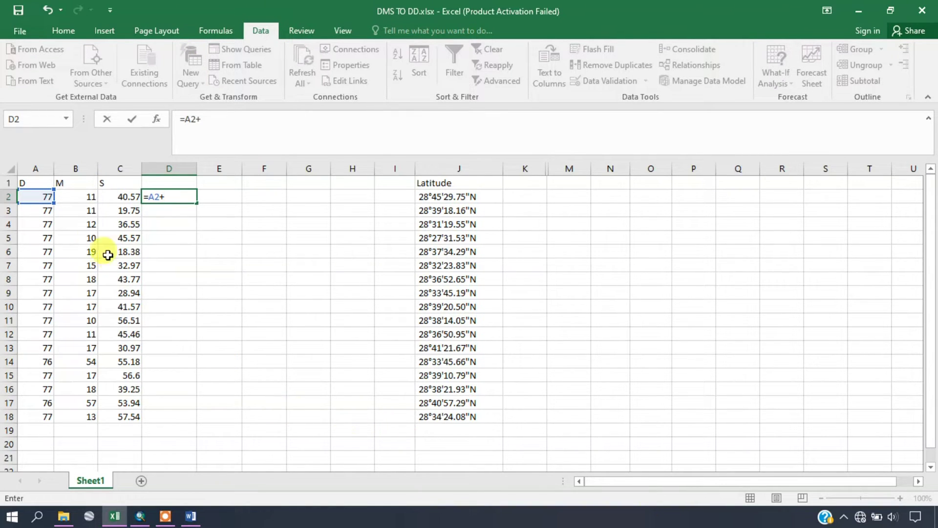
{"action": "left_click", "coordinate": [79, 197]}
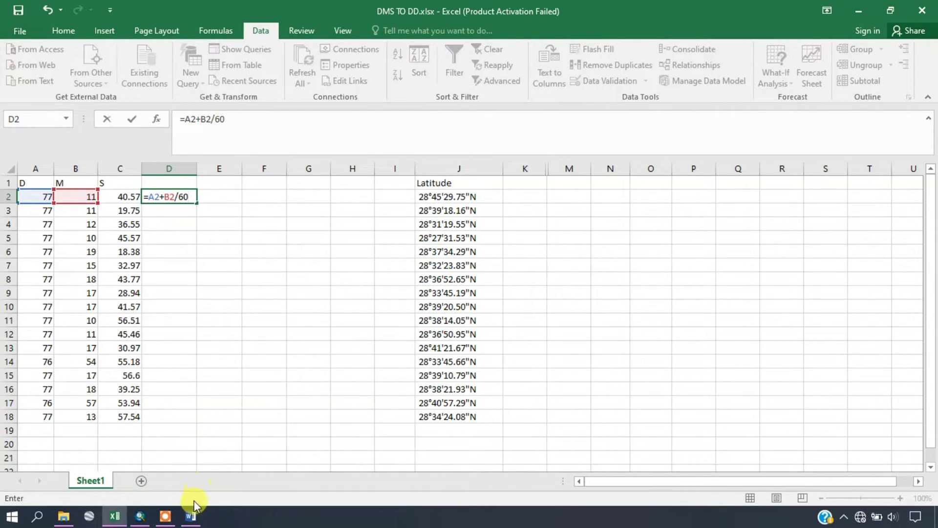
{"action": "left_click", "coordinate": [191, 516]}
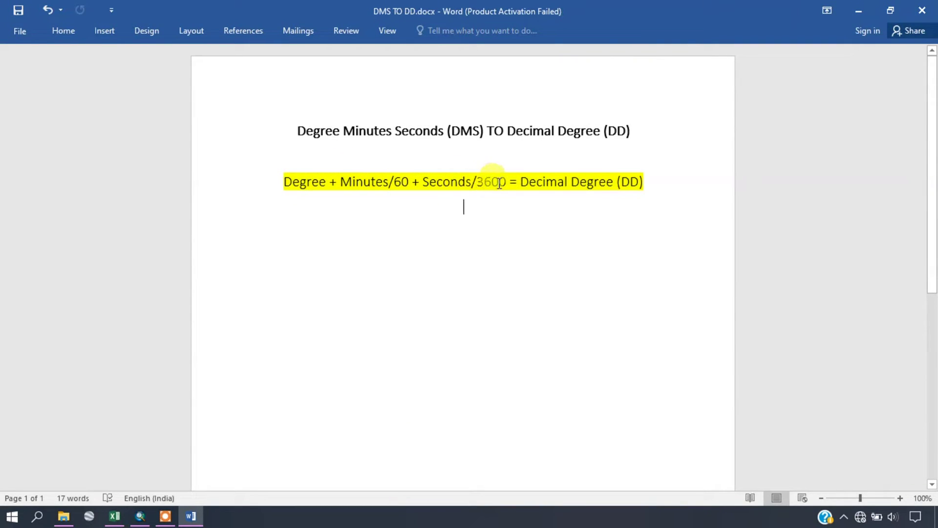
{"action": "left_click", "coordinate": [855, 8]}
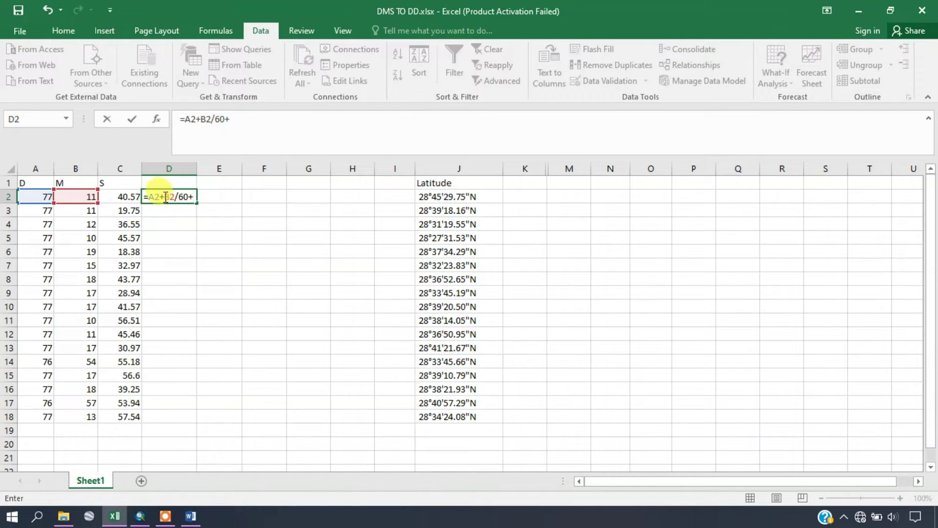
{"action": "left_click", "coordinate": [130, 195]}
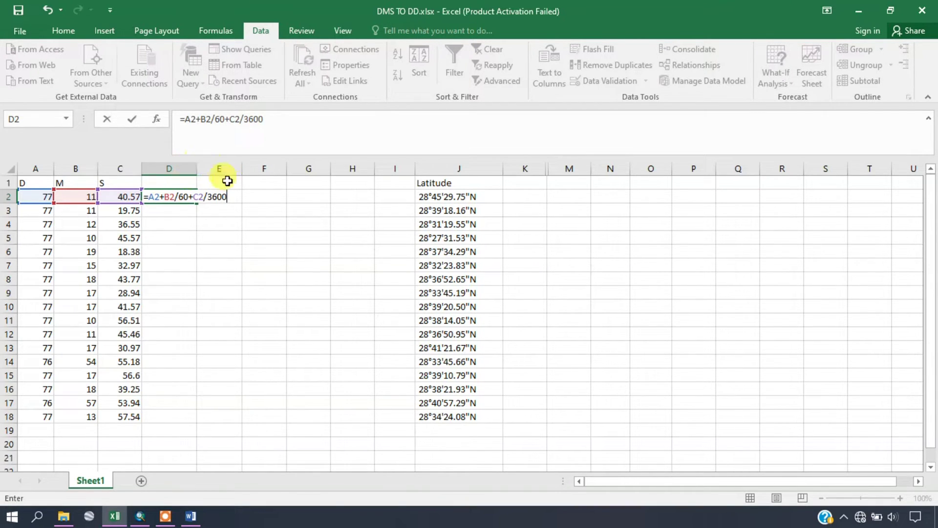
{"action": "left_click", "coordinate": [221, 243]}
{"action": "left_click", "coordinate": [184, 196]}
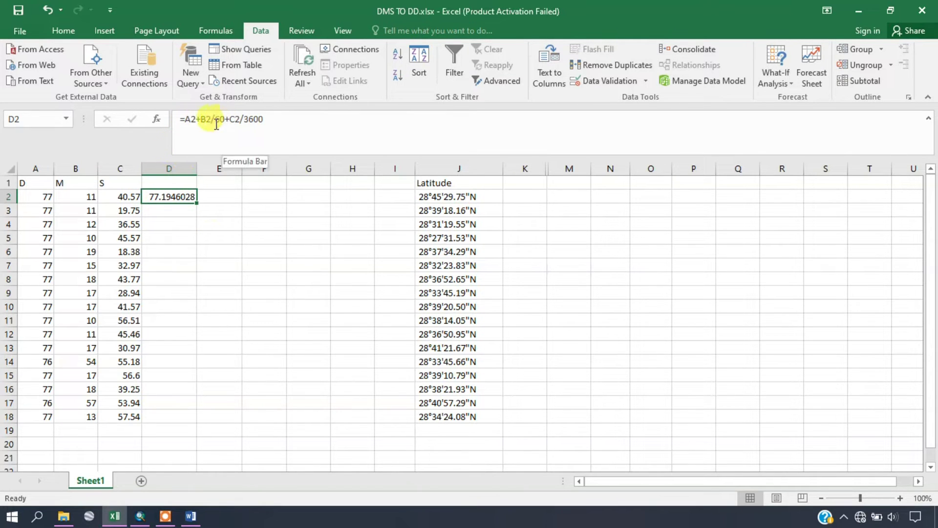
{"action": "left_click", "coordinate": [191, 516]}
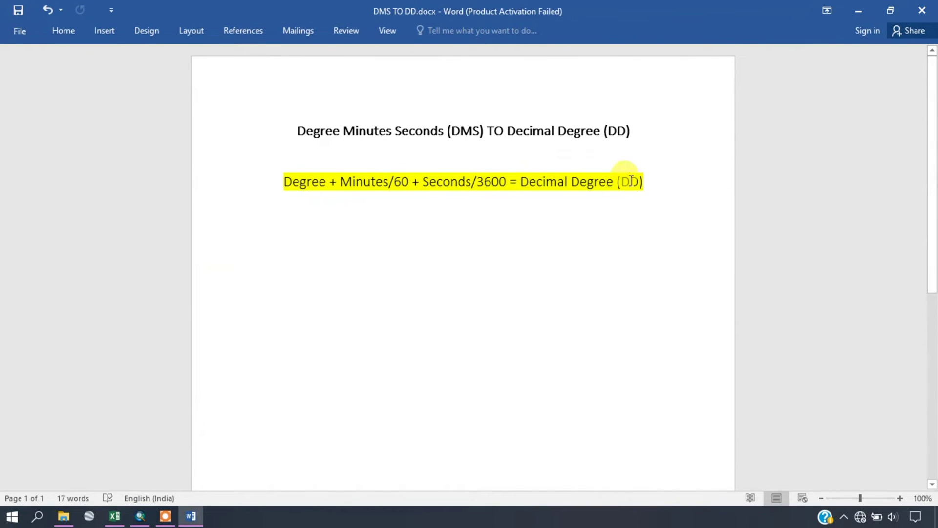
{"action": "left_click", "coordinate": [861, 5]}
- Fill the decimal degree formula from D2 down to D18 and review the converted values
{"action": "left_click", "coordinate": [268, 251]}
{"action": "left_click", "coordinate": [186, 195]}
{"action": "left_click_drag", "start_coordinate": [196, 205], "coordinate": [196, 427]}
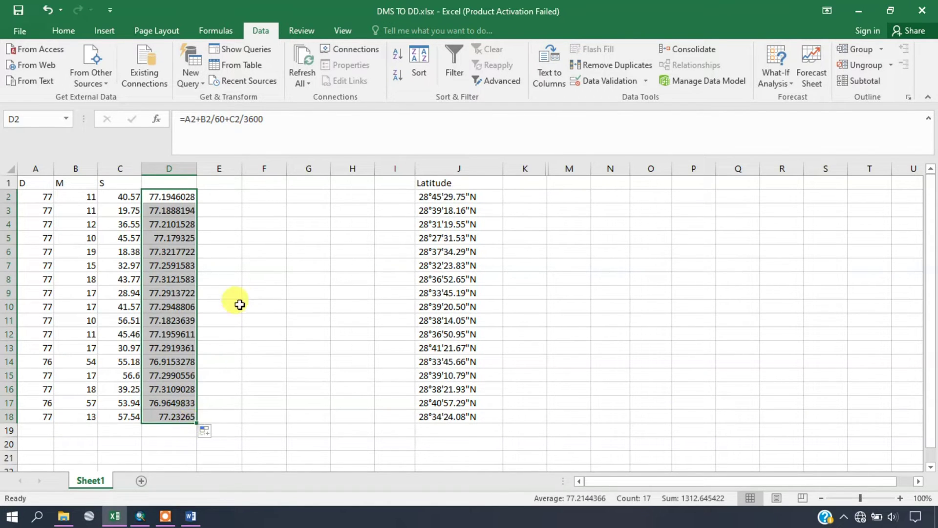
{"action": "left_click", "coordinate": [247, 281]}
{"action": "left_click_drag", "start_coordinate": [155, 196], "coordinate": [155, 416]}
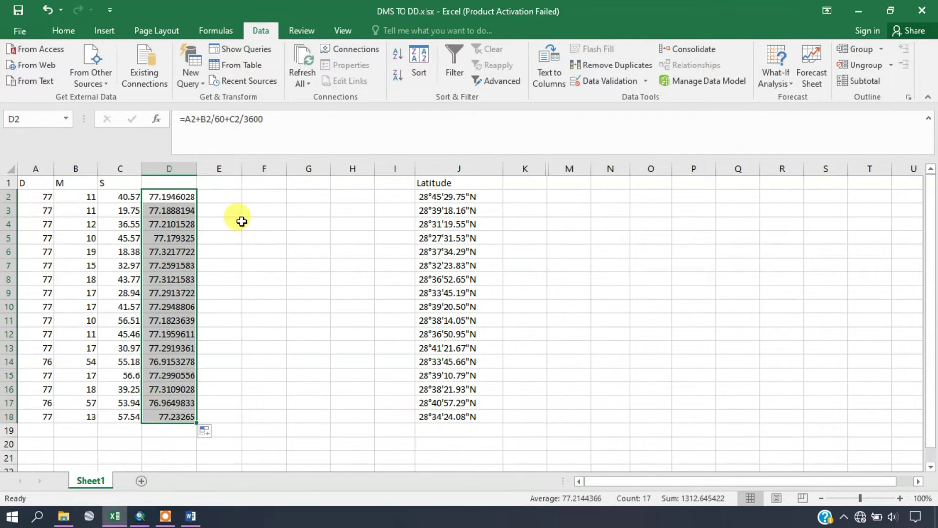
{"action": "left_click", "coordinate": [242, 223]}
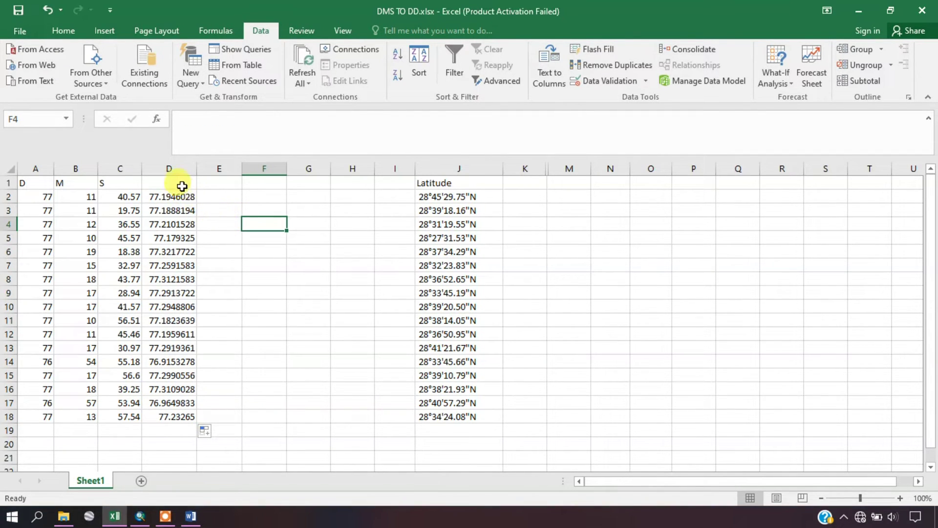
{"action": "left_click_drag", "start_coordinate": [178, 195], "coordinate": [159, 418]}
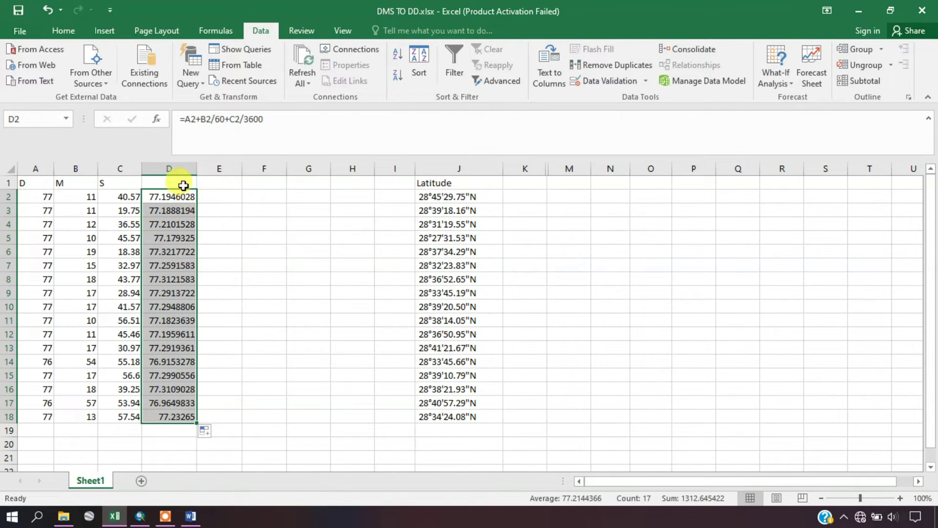
- Enter the header Longitude in D1 above the converted values
{"action": "left_click", "coordinate": [209, 209]}
{"action": "double_click", "coordinate": [184, 184]}
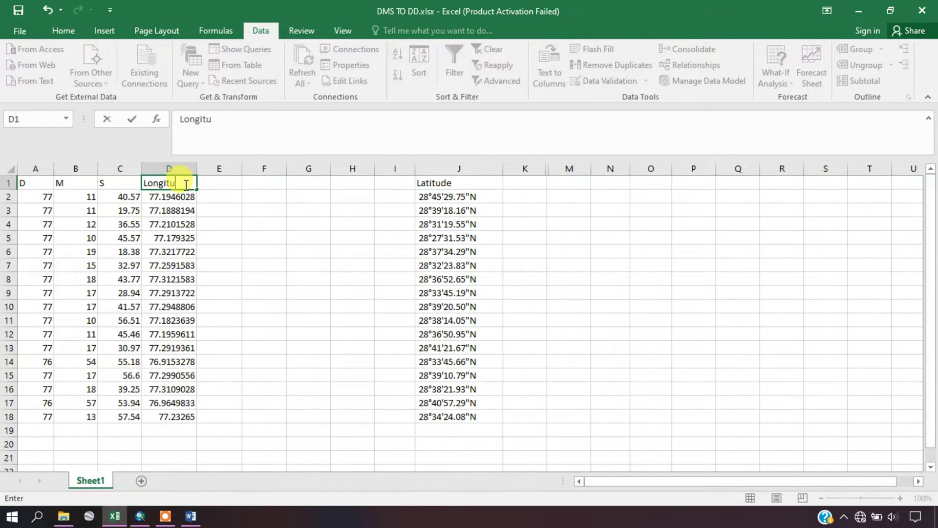
{"action": "left_click", "coordinate": [270, 281]}
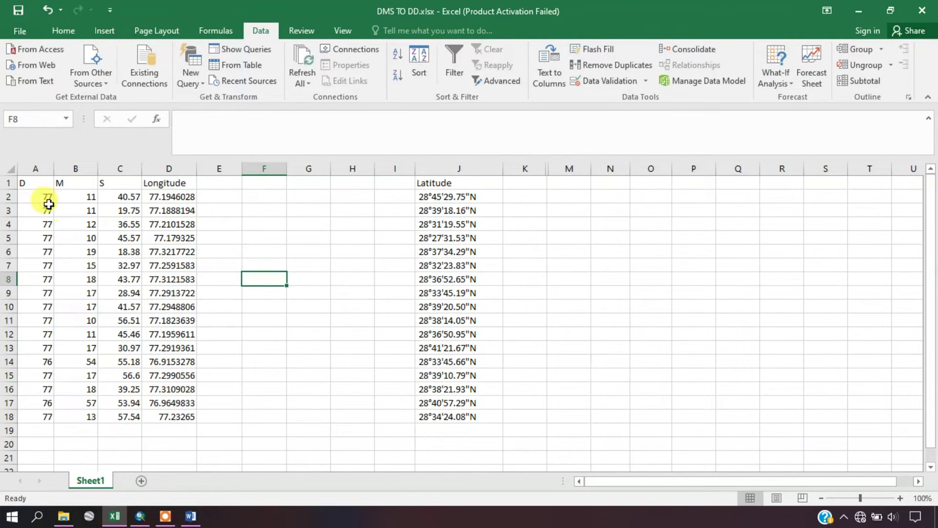
- Try to delete the D, M and S source columns, and undo the deletion
{"action": "left_click", "coordinate": [38, 171]}
{"action": "left_click_drag", "start_coordinate": [73, 166], "coordinate": [121, 169]}
{"action": "right_click", "coordinate": [121, 169]}
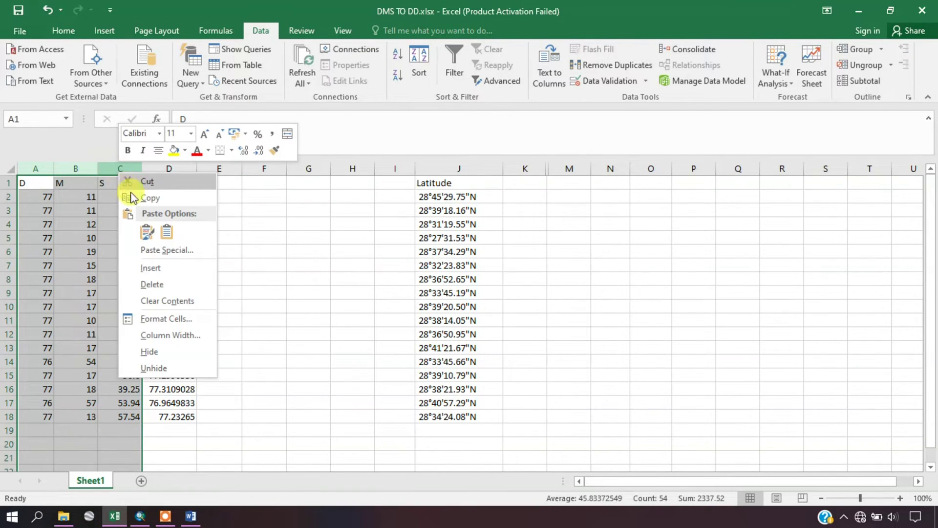
{"action": "left_click", "coordinate": [147, 285]}
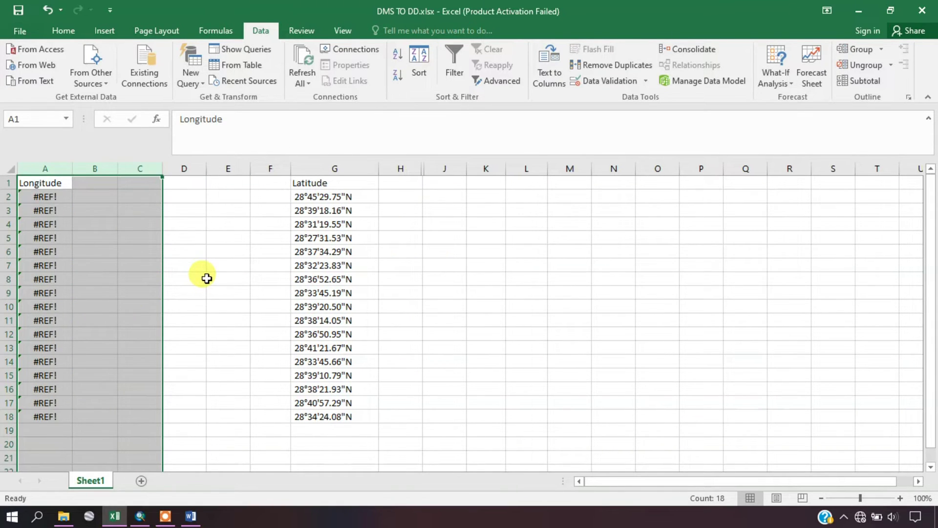
{"action": "left_click", "coordinate": [207, 278]}
{"action": "key", "text": "ctrl+z"}
{"action": "left_click", "coordinate": [215, 261]}
- Copy the Longitude range D1:D18 and paste it as values only, starting at E1
{"action": "left_click_drag", "start_coordinate": [171, 196], "coordinate": [182, 414]}
{"action": "left_click_drag", "start_coordinate": [175, 181], "coordinate": [170, 416]}
{"action": "right_click", "coordinate": [193, 346]}
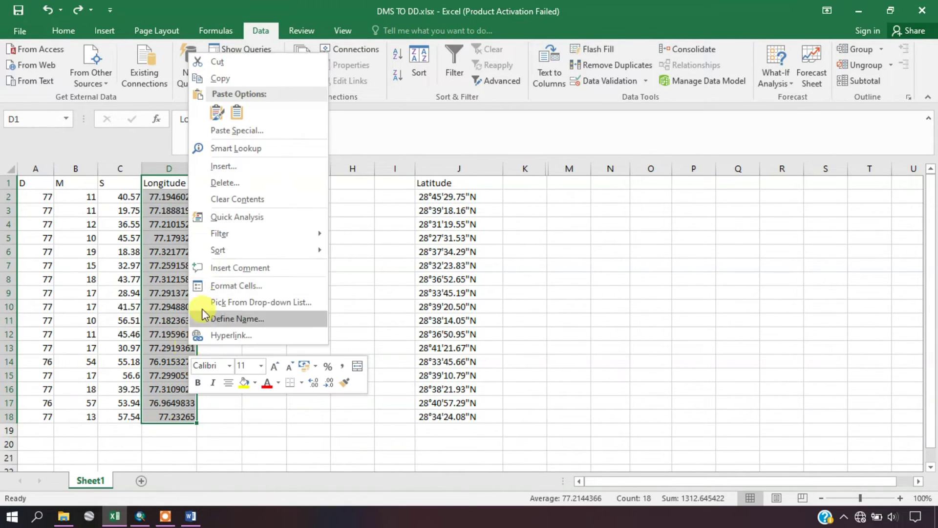
{"action": "left_click", "coordinate": [222, 78]}
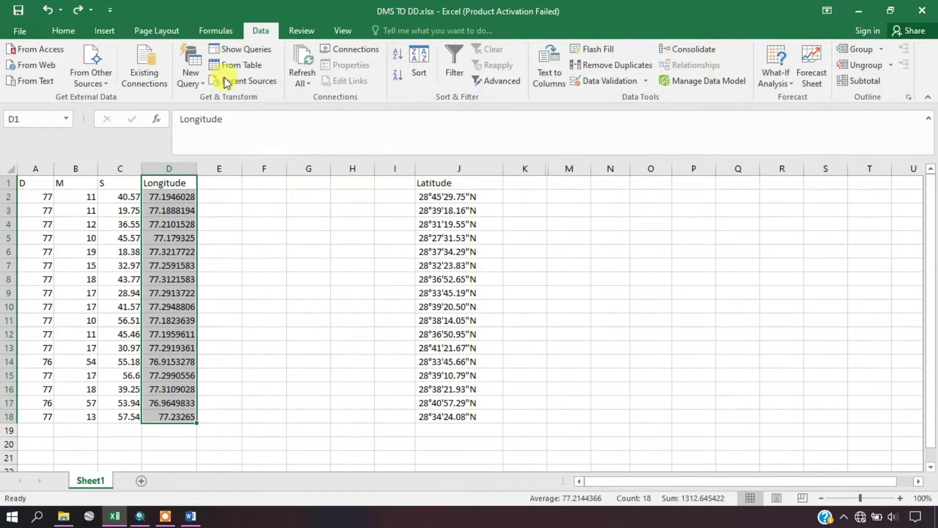
{"action": "left_click", "coordinate": [215, 179]}
{"action": "right_click", "coordinate": [219, 182]}
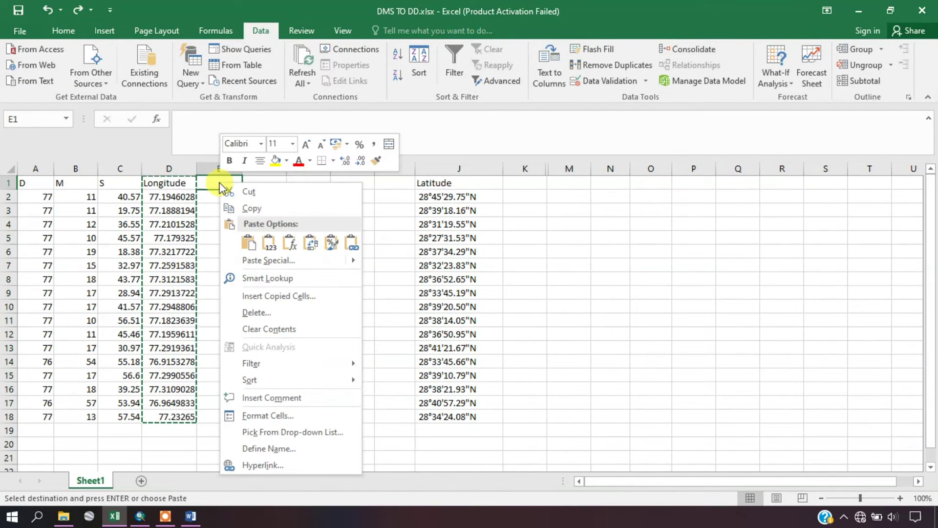
{"action": "left_click", "coordinate": [269, 243]}
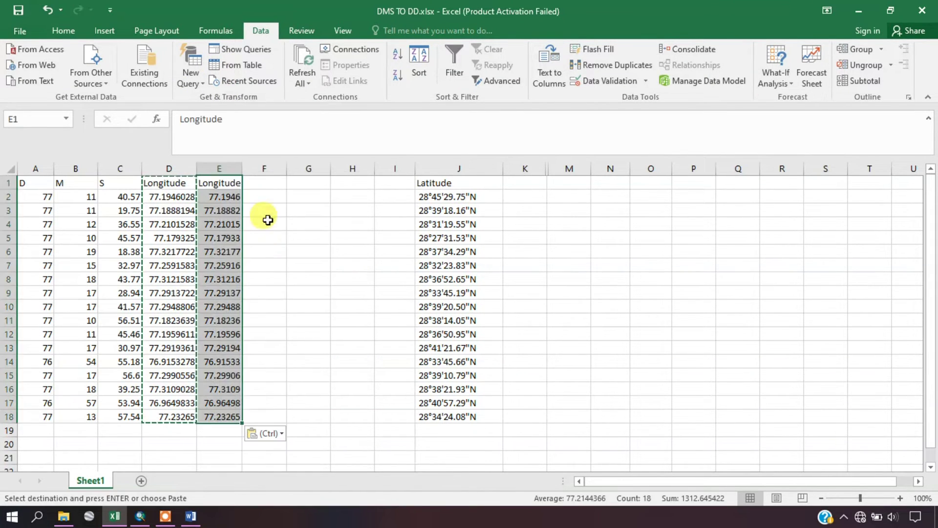
- Widen column E so the pasted longitude values show more decimals
{"action": "left_click", "coordinate": [264, 197]}
{"action": "left_click_drag", "start_coordinate": [241, 169], "coordinate": [265, 175]}
{"action": "left_click", "coordinate": [315, 240]}
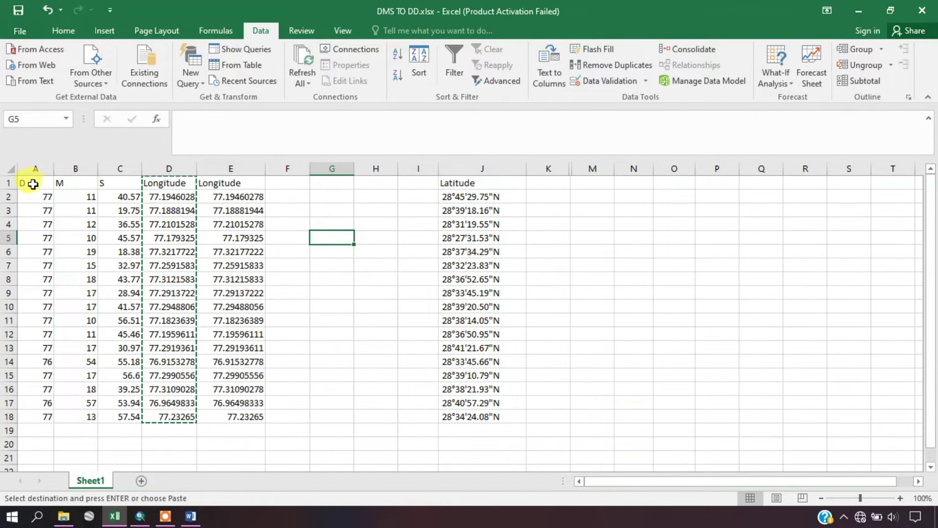
- Delete cells A1:D18 with the D, M, S and formula data, shifting the remaining cells left
{"action": "left_click_drag", "start_coordinate": [30, 183], "coordinate": [166, 416]}
{"action": "right_click", "coordinate": [168, 320]}
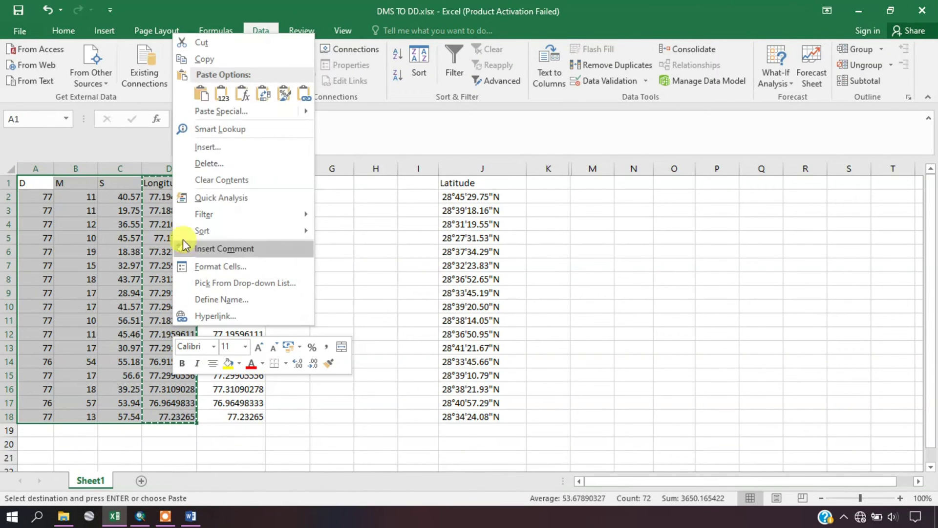
{"action": "left_click", "coordinate": [205, 164]}
{"action": "left_click", "coordinate": [164, 196]}
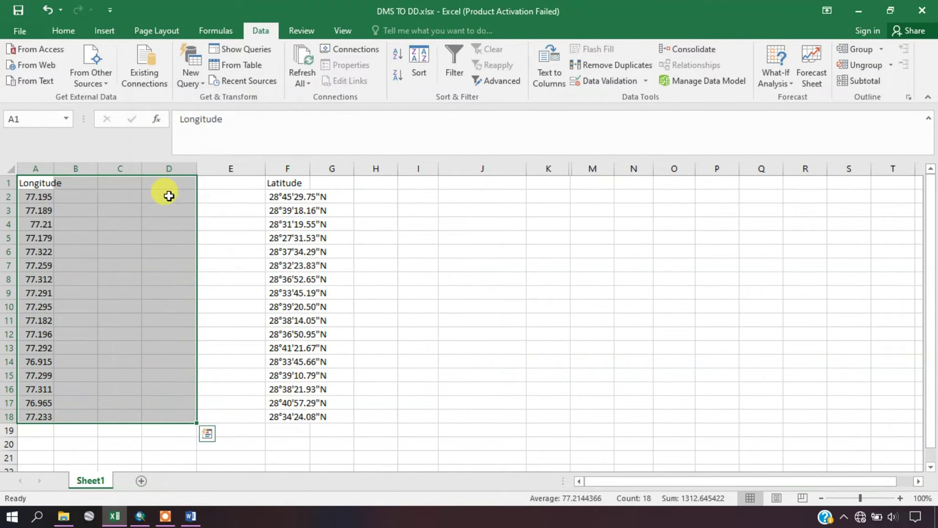
- Widen column A so the longitude values show all their decimals
{"action": "left_click", "coordinate": [125, 224]}
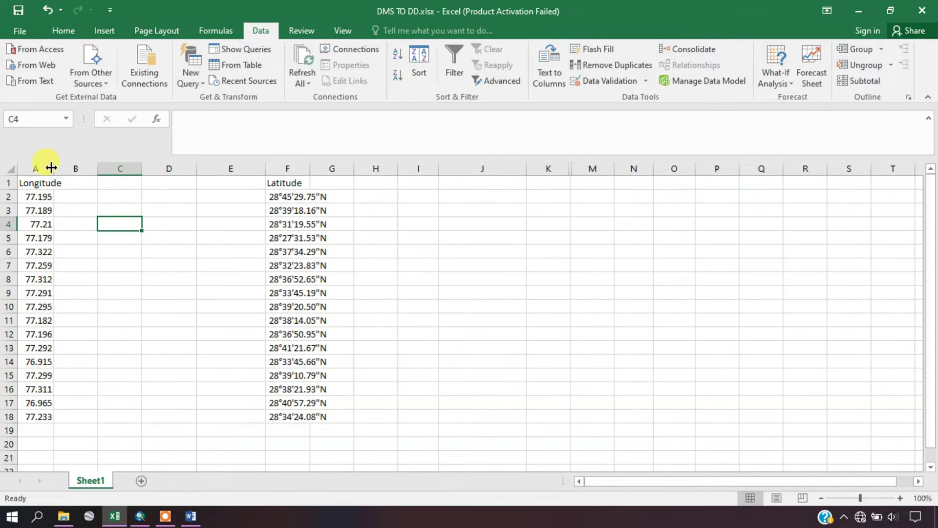
{"action": "left_click_drag", "start_coordinate": [54, 168], "coordinate": [97, 172]}
{"action": "left_click", "coordinate": [120, 249]}
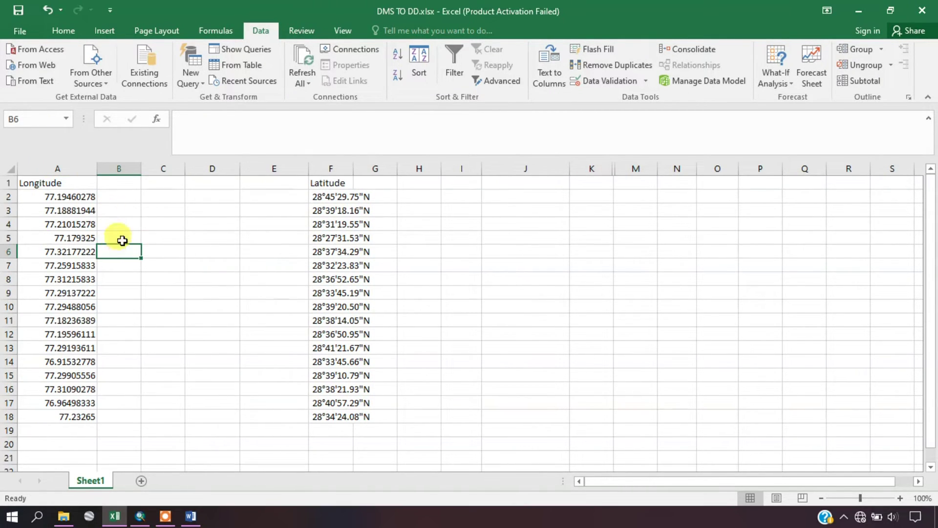
- Widen column F so the full Latitude values fit inside it
{"action": "left_click_drag", "start_coordinate": [328, 182], "coordinate": [354, 425]}
{"action": "left_click", "coordinate": [332, 318]}
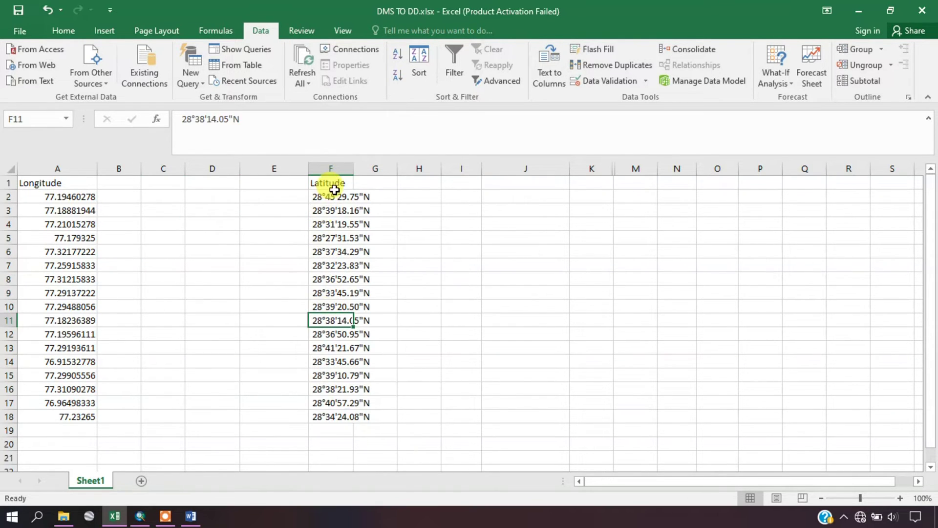
{"action": "left_click_drag", "start_coordinate": [352, 169], "coordinate": [390, 171]}
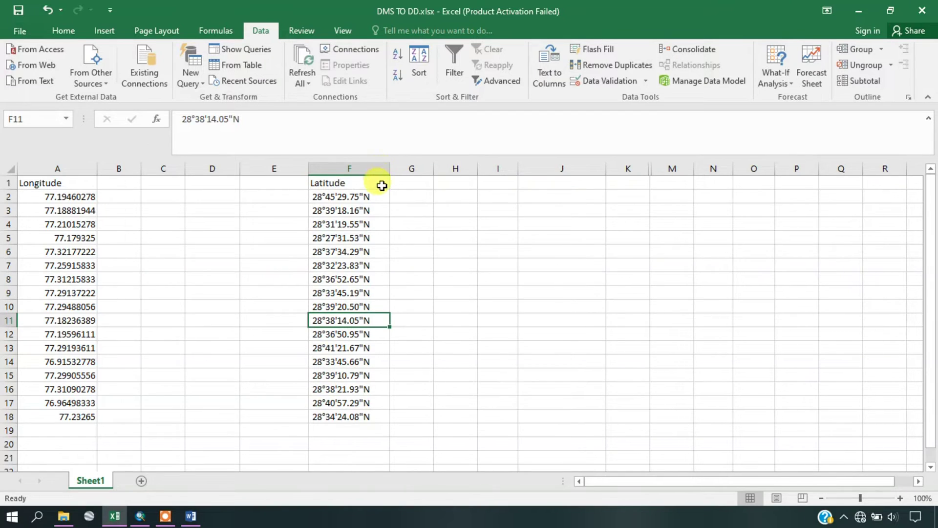
- Split Latitude column F with fixed-width Text to Columns, placing breaks at 3, 4, 6, 7 and 12 to separate degrees, minutes, seconds and symbols
{"action": "left_click", "coordinate": [363, 167]}
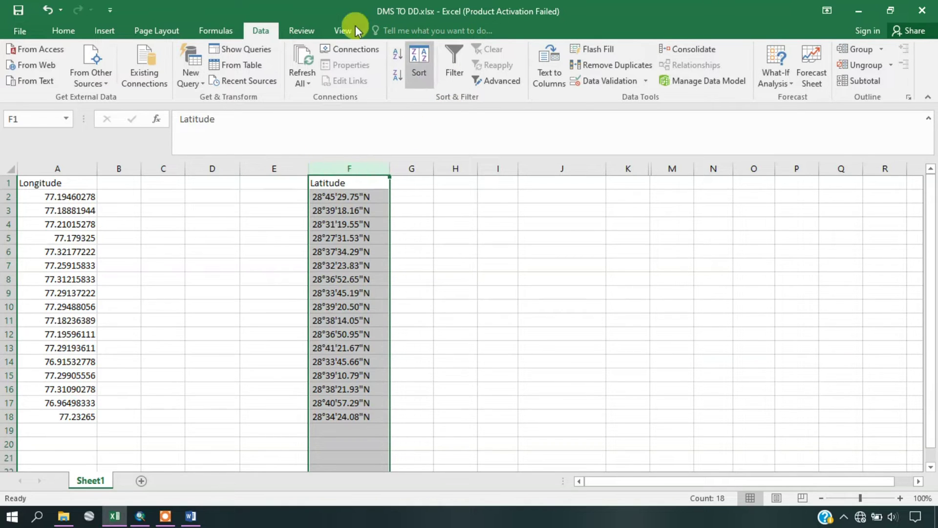
{"action": "left_click", "coordinate": [543, 68]}
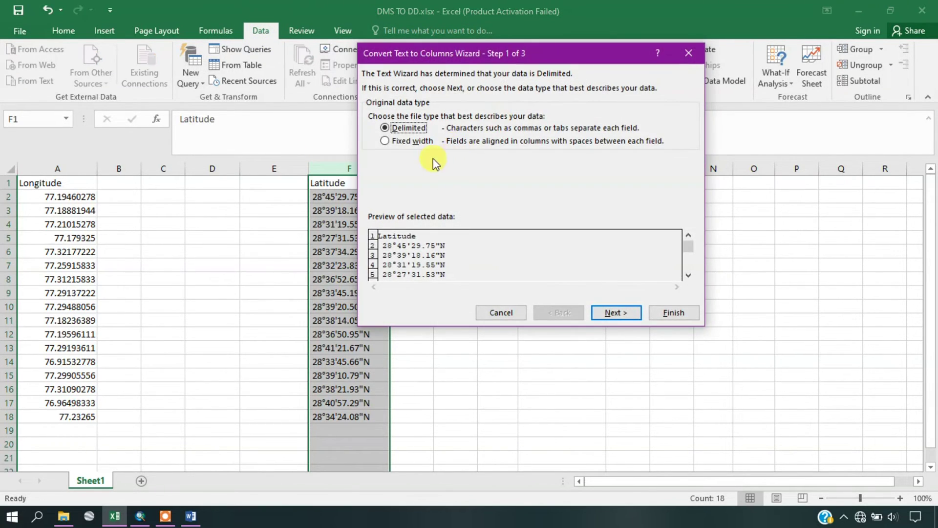
{"action": "left_click", "coordinate": [610, 315]}
{"action": "left_click", "coordinate": [384, 246]}
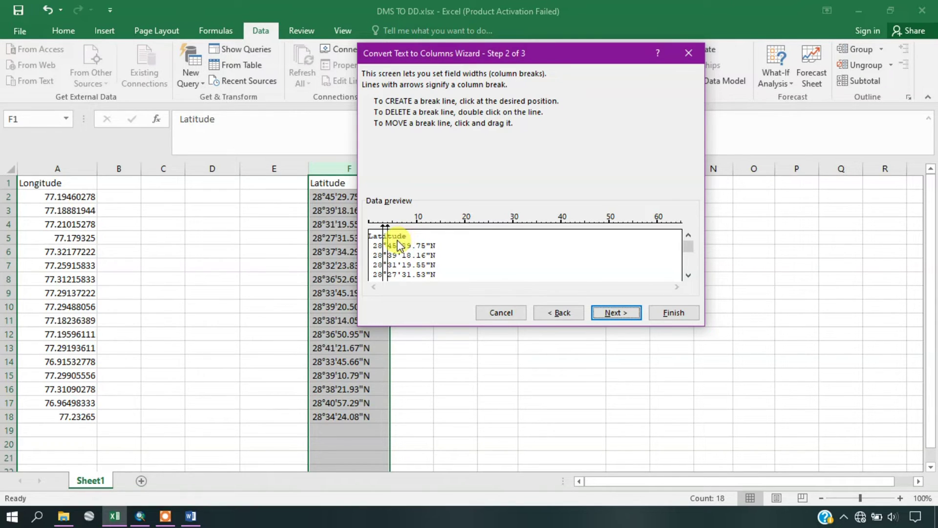
{"action": "left_click", "coordinate": [402, 245]}
{"action": "left_click", "coordinate": [430, 237]}
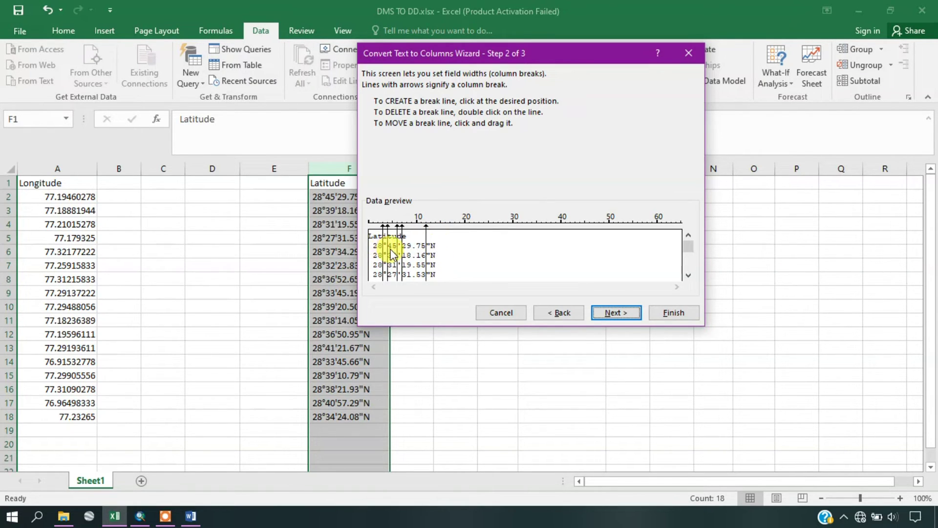
{"action": "left_click", "coordinate": [612, 309]}
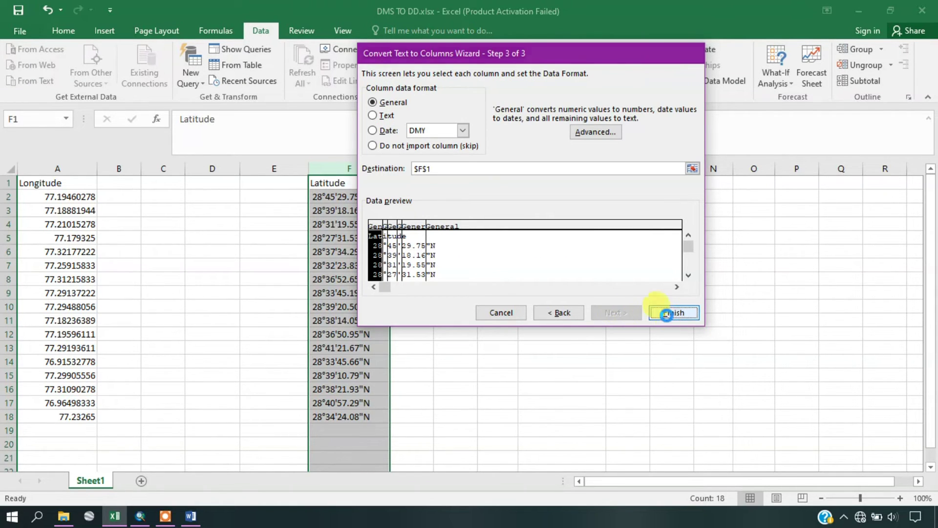
{"action": "left_click", "coordinate": [673, 313]}
{"action": "left_click", "coordinate": [549, 261]}
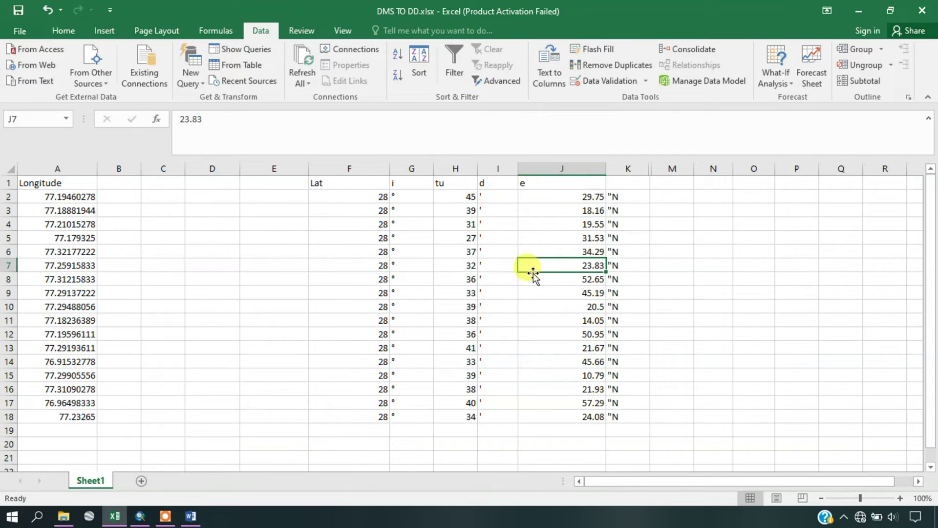
- Rename the split latitude headers to D in F1, M in H1 and S in J1
{"action": "double_click", "coordinate": [340, 185]}
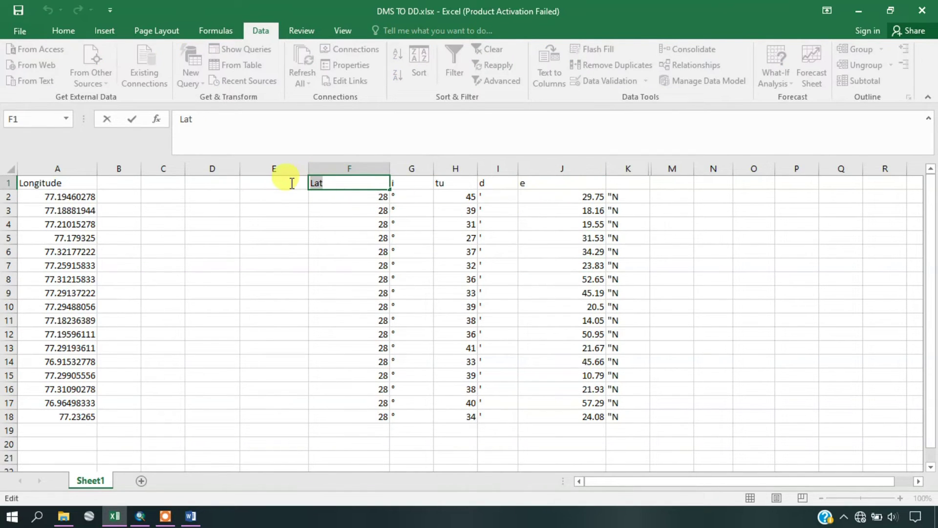
{"action": "type", "text": "D"}
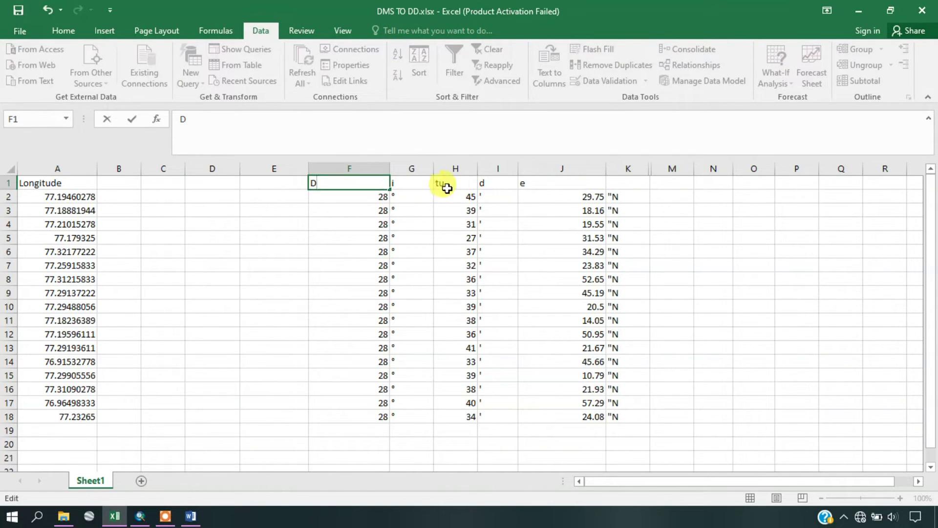
{"action": "double_click", "coordinate": [458, 184]}
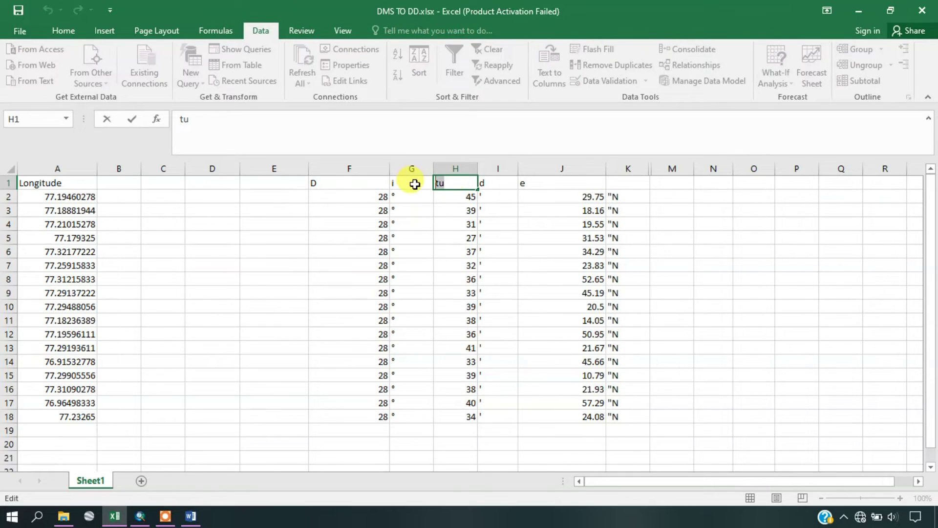
{"action": "type", "text": "M"}
{"action": "left_click", "coordinate": [578, 194]}
{"action": "double_click", "coordinate": [586, 180]}
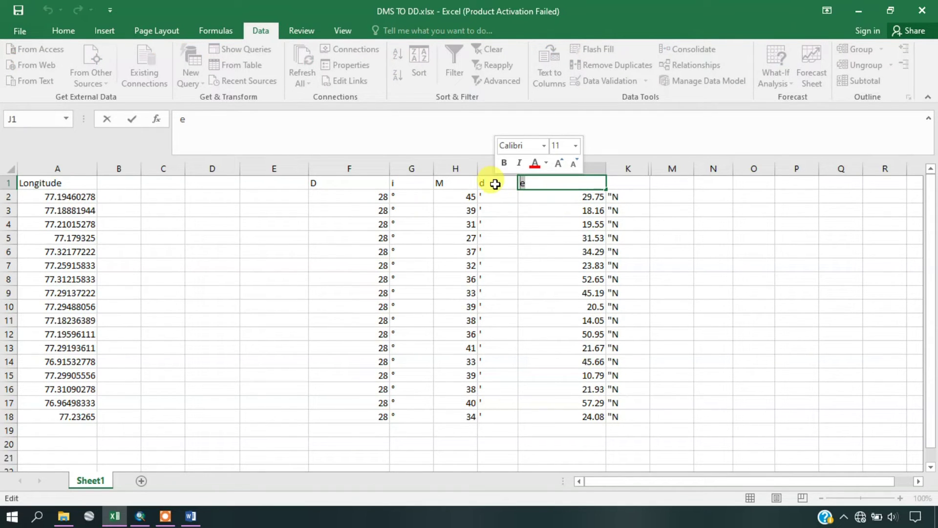
{"action": "type", "text": "S"}
{"action": "left_click", "coordinate": [635, 222]}
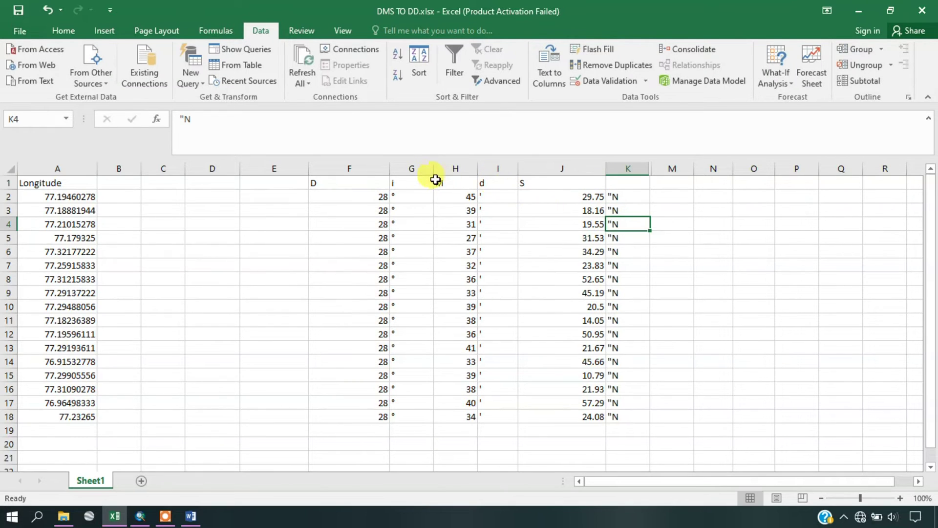
- Delete the three columns holding the degree symbols, minute marks and "N text, keeping only D, M and S
{"action": "left_click", "coordinate": [413, 168]}
{"action": "right_click", "coordinate": [413, 168]}
{"action": "left_click", "coordinate": [444, 265]}
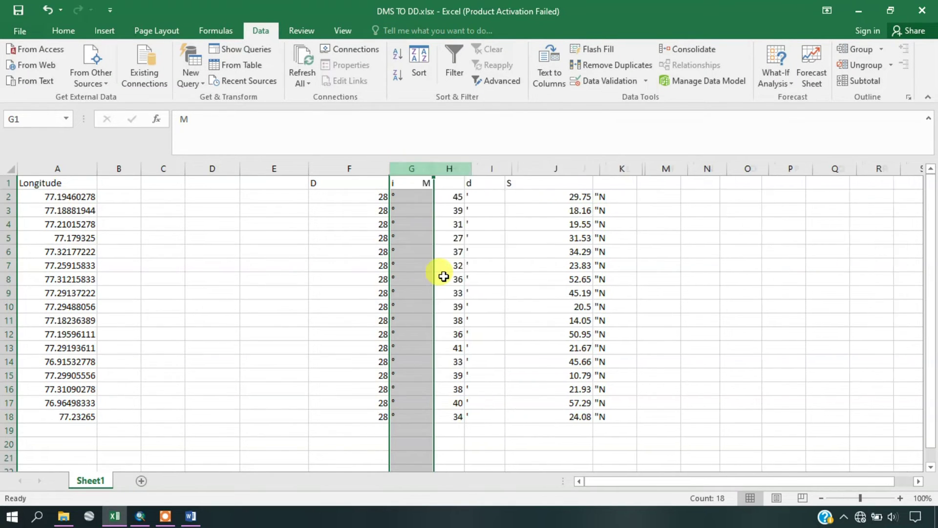
{"action": "left_click", "coordinate": [453, 168]}
{"action": "right_click", "coordinate": [458, 171]}
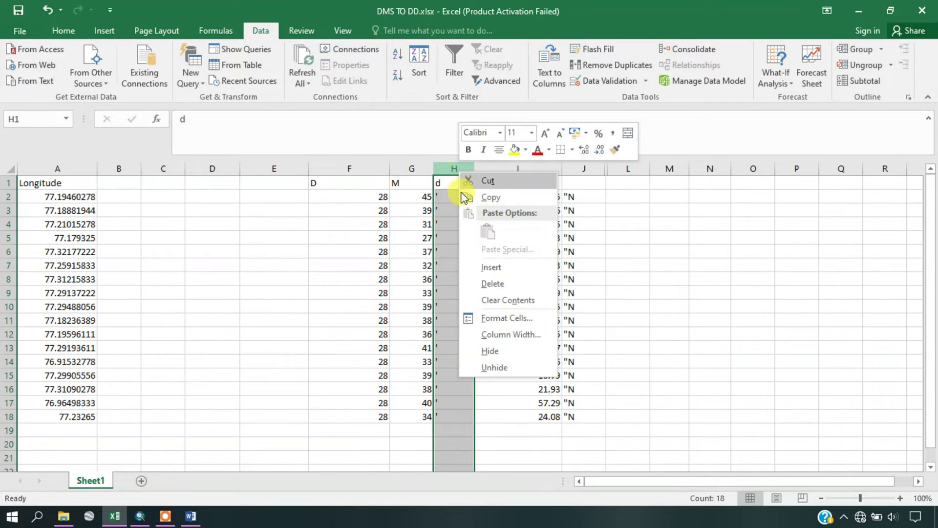
{"action": "left_click", "coordinate": [498, 289]}
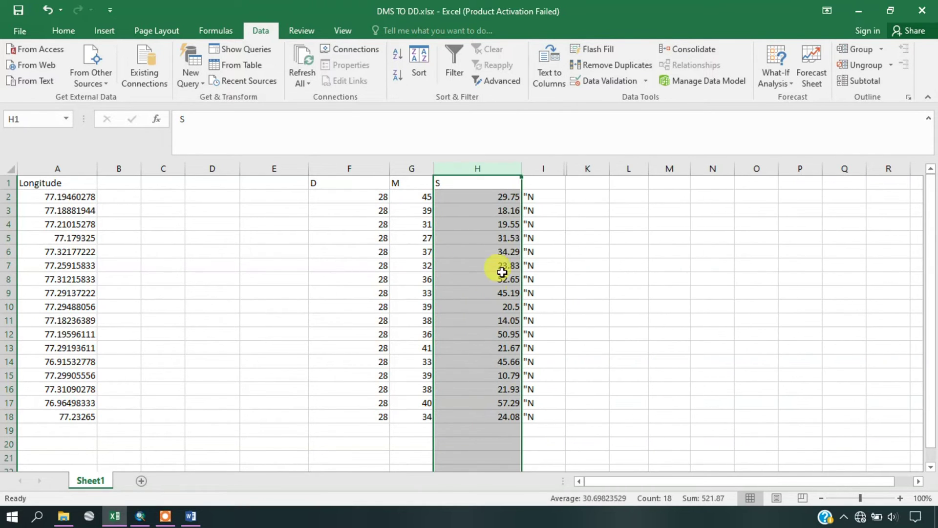
{"action": "left_click", "coordinate": [542, 168]}
{"action": "right_click", "coordinate": [544, 170]}
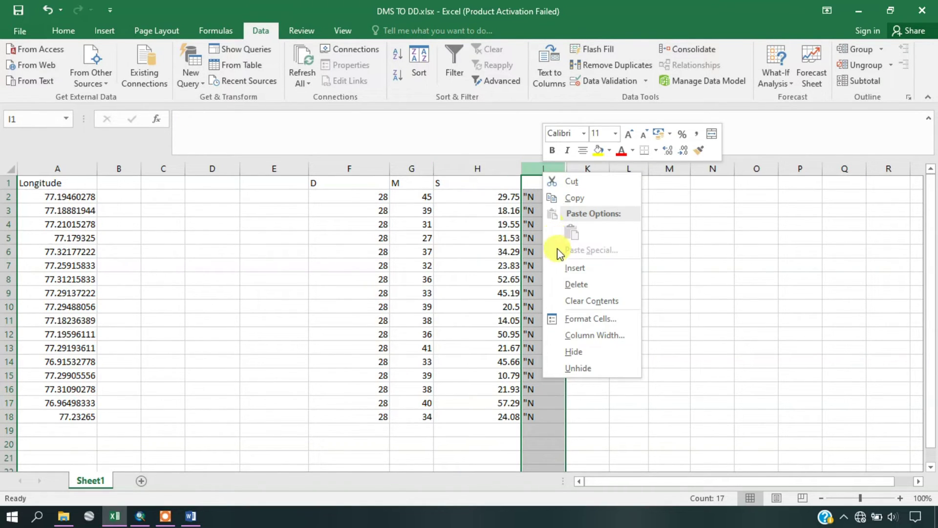
{"action": "left_click", "coordinate": [569, 284]}
{"action": "left_click", "coordinate": [586, 265]}
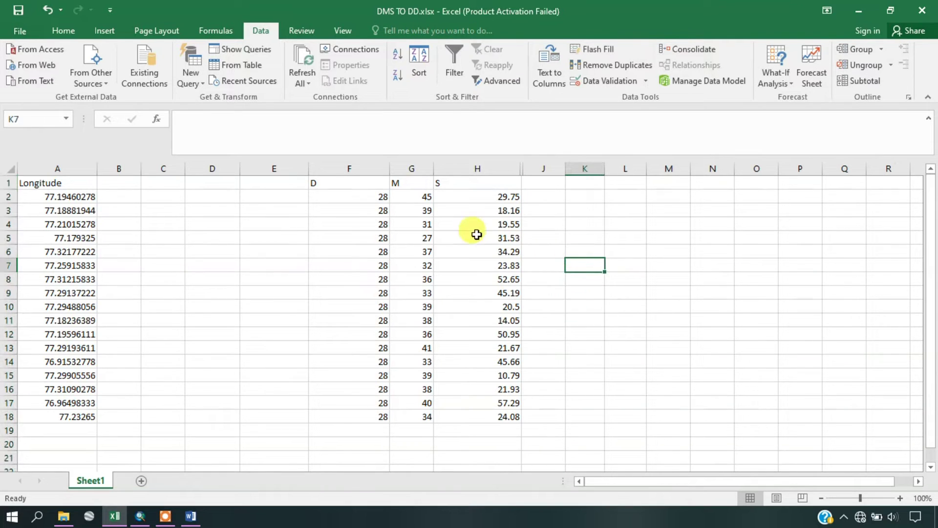
- Narrow the latitude D and S columns, F and H, to fit their values
{"action": "left_click_drag", "start_coordinate": [388, 169], "coordinate": [357, 179]}
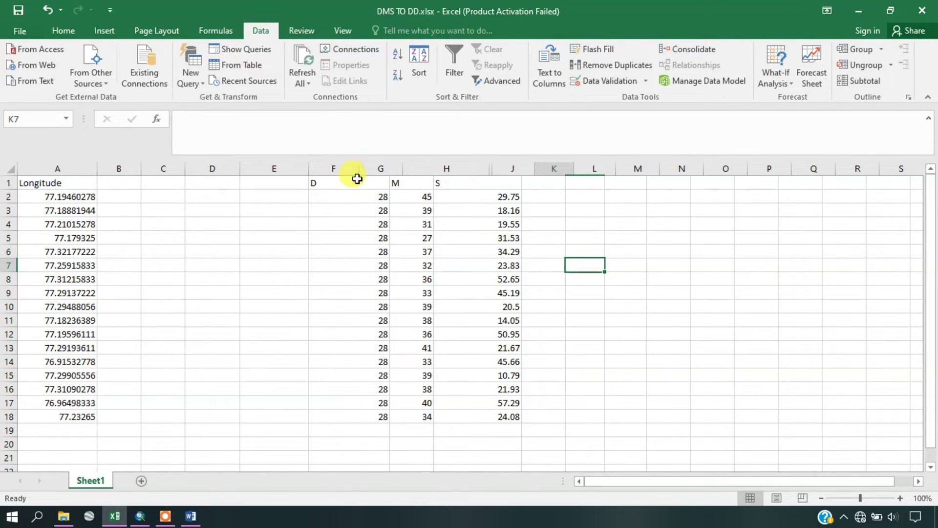
{"action": "left_click_drag", "start_coordinate": [490, 169], "coordinate": [447, 188]}
{"action": "left_click", "coordinate": [476, 320]}
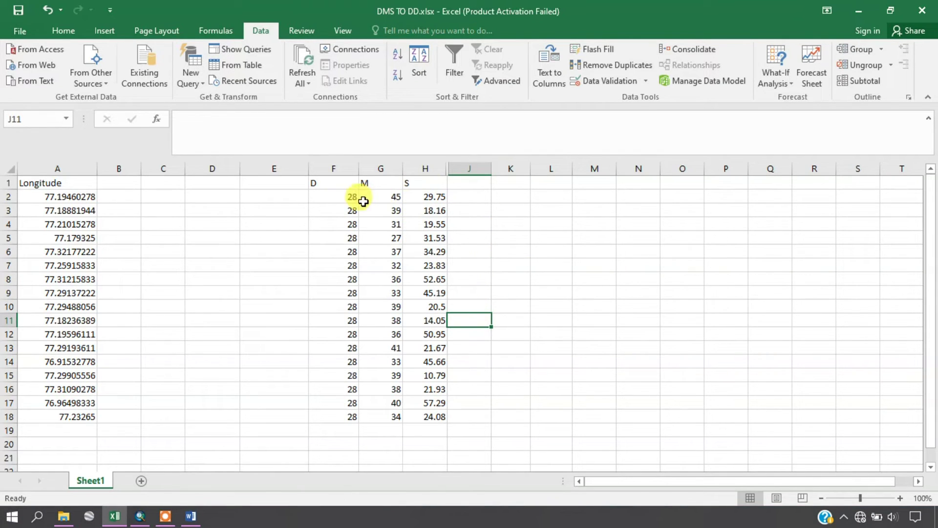
- Check the D, M and S headers, review the decimal degree formula in the Word document DMS TO DD, and return to the Excel worksheet
{"action": "left_click", "coordinate": [342, 185]}
{"action": "left_click", "coordinate": [394, 183]}
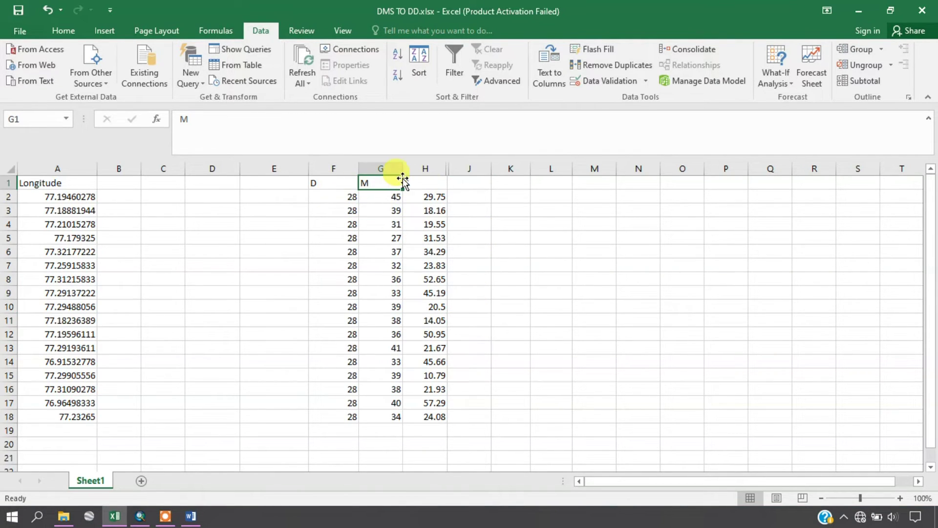
{"action": "left_click", "coordinate": [416, 183]}
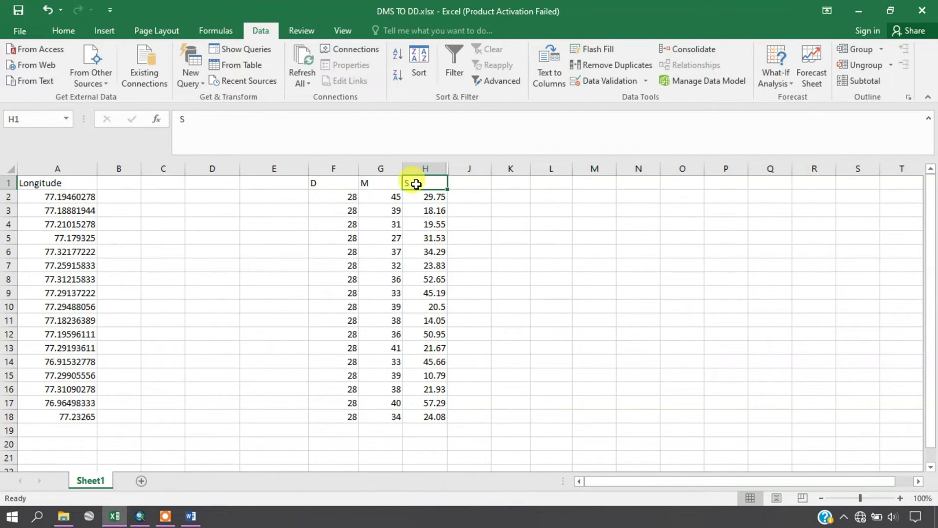
{"action": "left_click", "coordinate": [318, 196]}
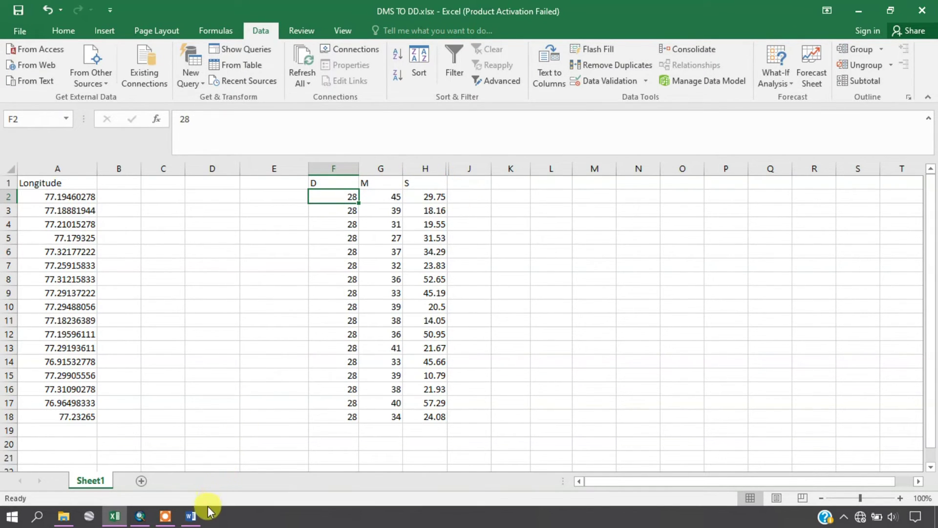
{"action": "left_click", "coordinate": [192, 514]}
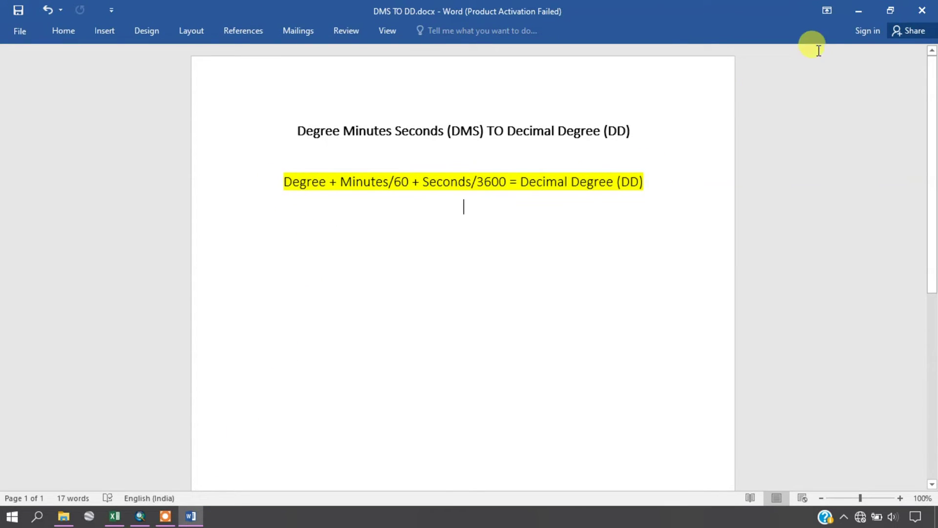
{"action": "left_click", "coordinate": [848, 10]}
{"action": "left_click", "coordinate": [498, 223]}
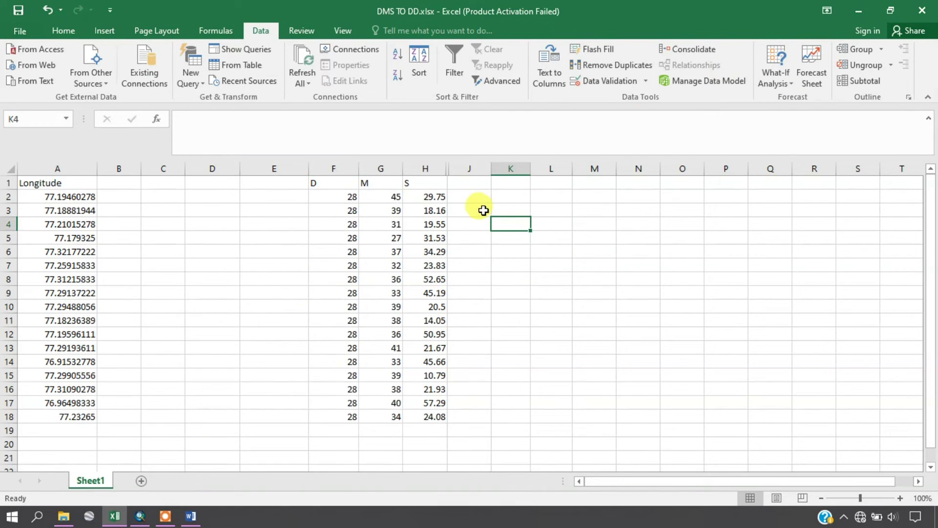
- Enter the formula =F2+G2/60+H2/3600 in J2 and widen column J to show all its decimals
{"action": "left_click", "coordinate": [477, 195]}
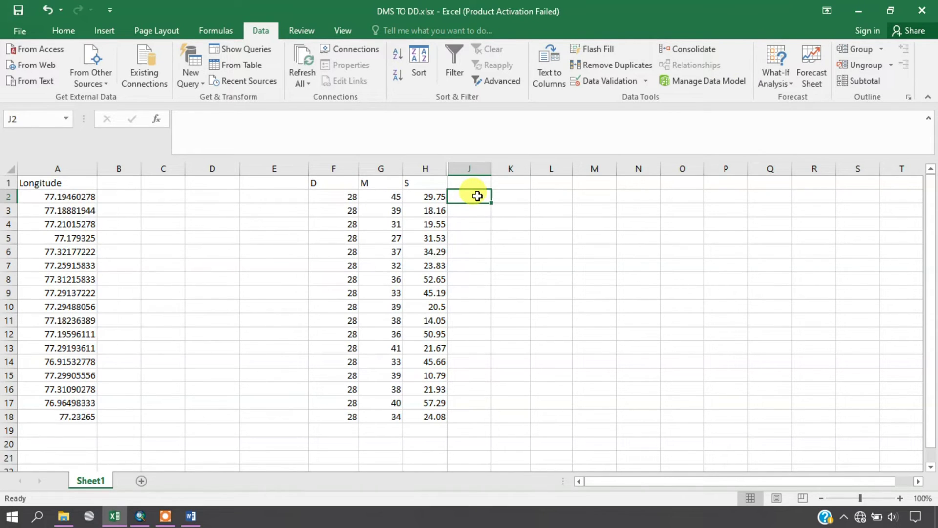
{"action": "type", "text": "="}
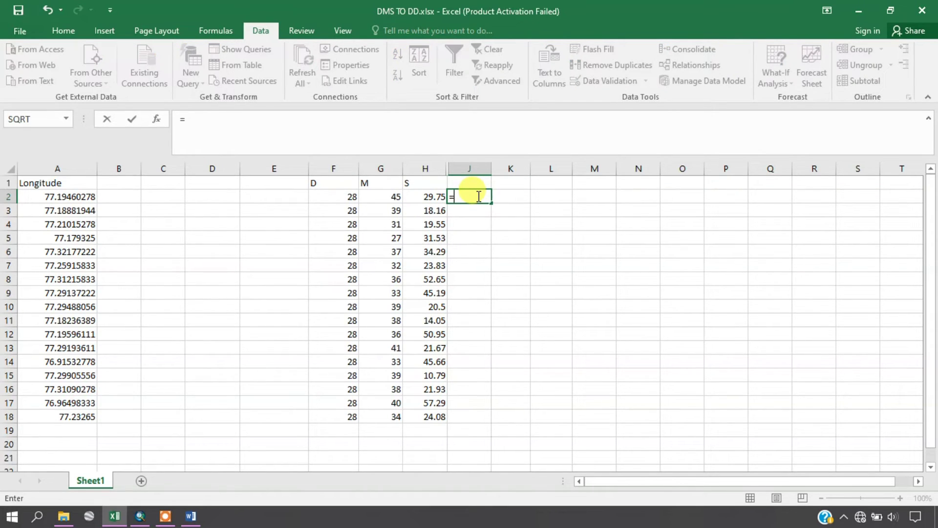
{"action": "left_click", "coordinate": [348, 196]}
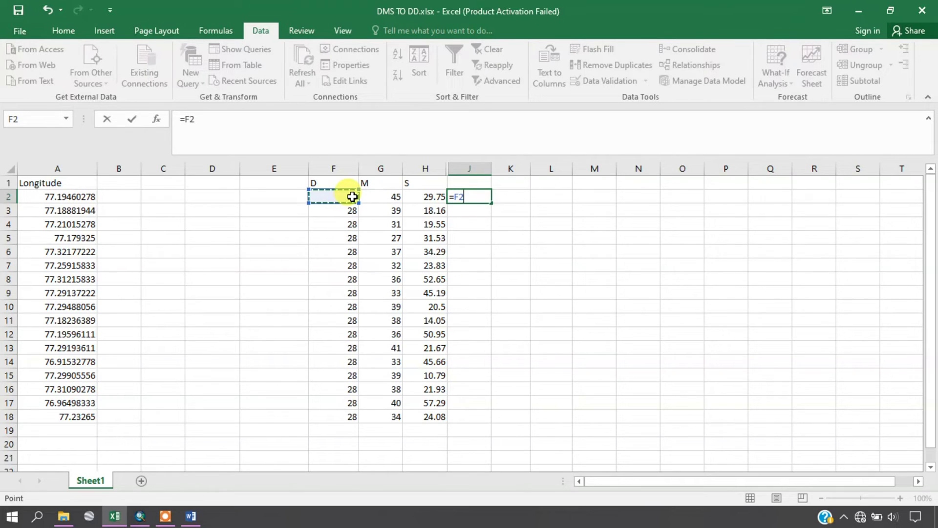
{"action": "left_click", "coordinate": [390, 198]}
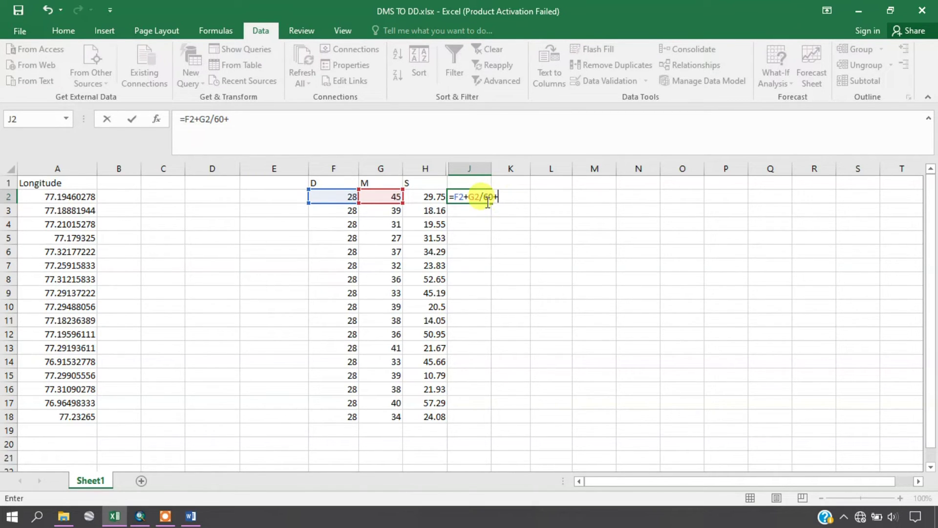
{"action": "left_click", "coordinate": [424, 197]}
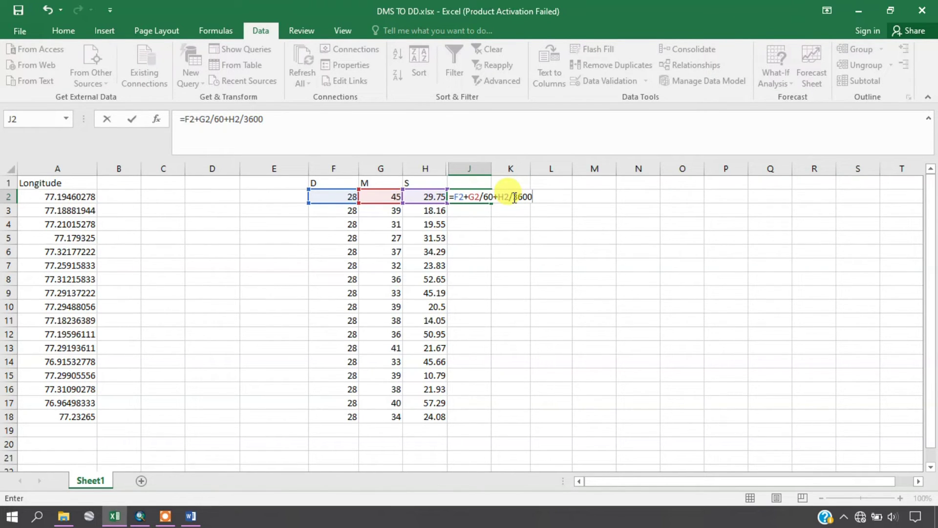
{"action": "left_click", "coordinate": [545, 219]}
{"action": "left_click_drag", "start_coordinate": [491, 169], "coordinate": [503, 172]}
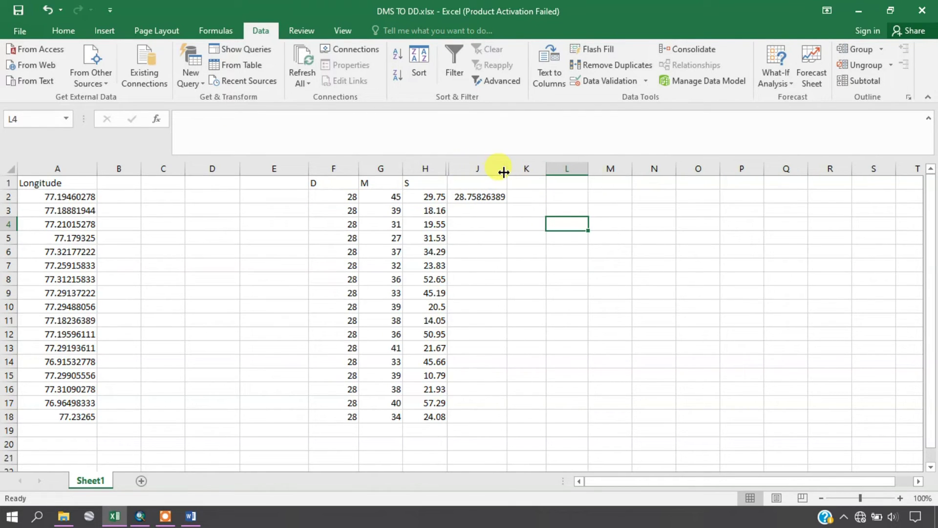
- Fill the decimal degree formula from J2 down to J18 for all the latitude rows
{"action": "left_click", "coordinate": [497, 197]}
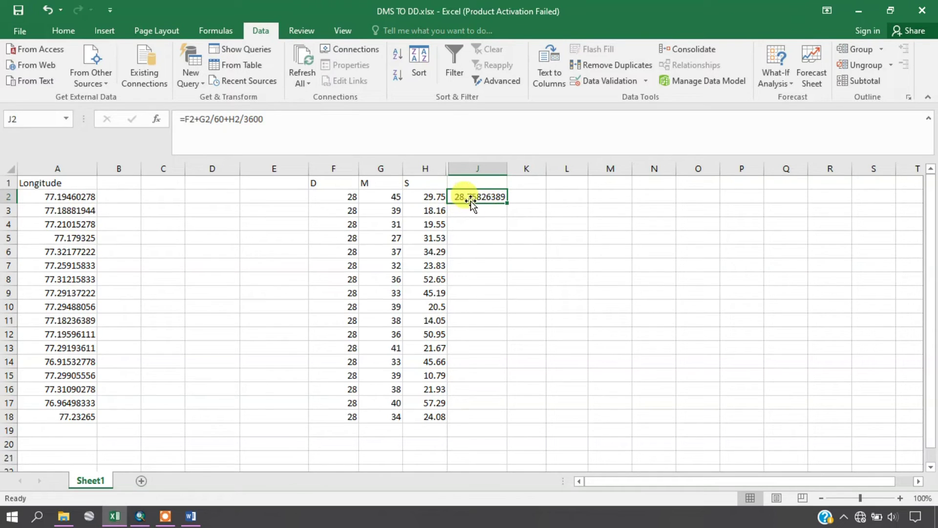
{"action": "left_click", "coordinate": [511, 213]}
{"action": "left_click", "coordinate": [489, 198]}
{"action": "left_click_drag", "start_coordinate": [507, 203], "coordinate": [494, 419]}
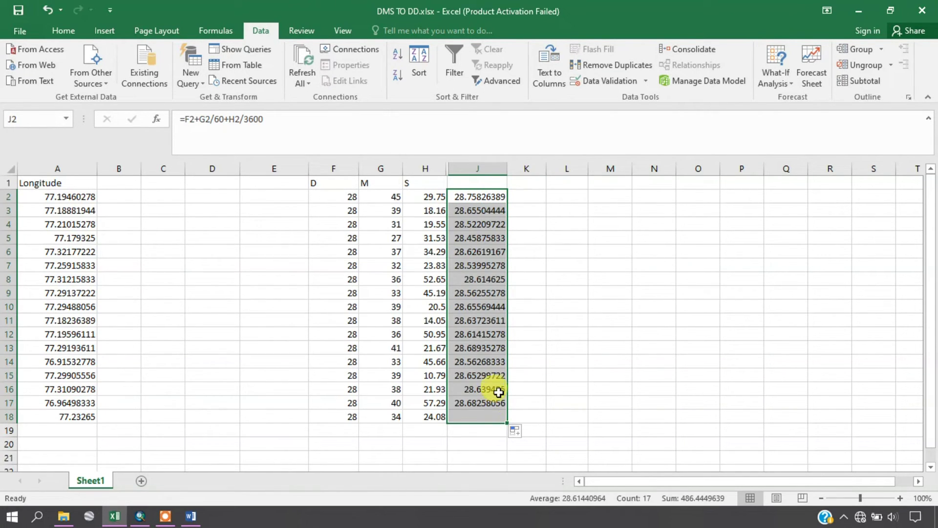
{"action": "left_click", "coordinate": [569, 304]}
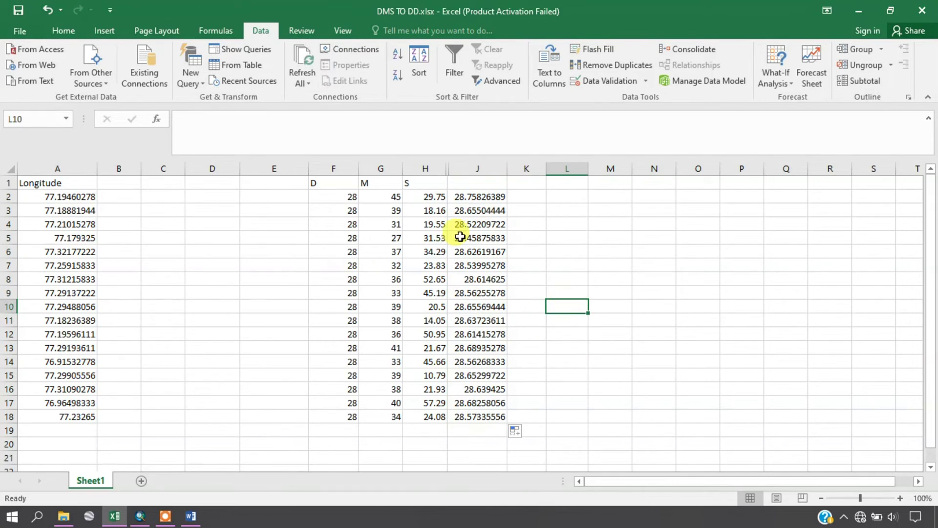
{"action": "left_click", "coordinate": [464, 196]}
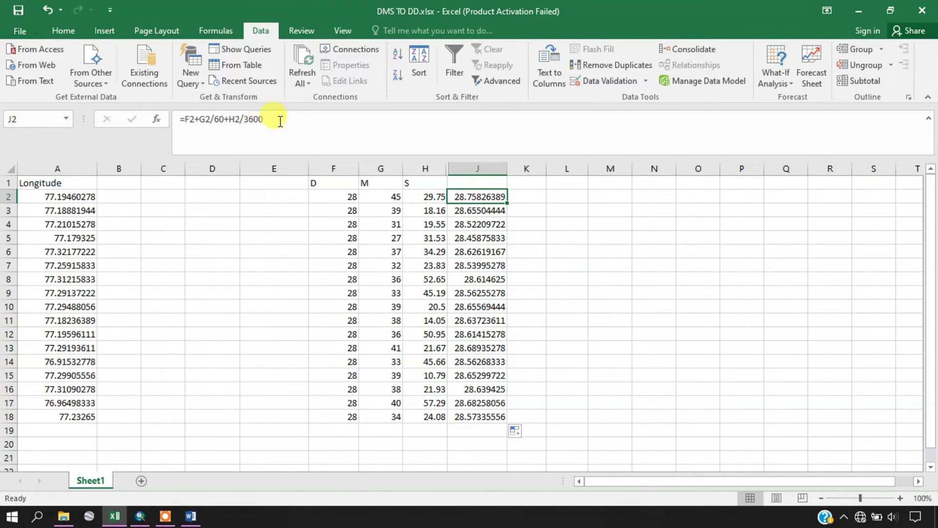
- Try to move the latitude decimal degrees by cutting J2:J18 and pasting them at B2
{"action": "left_click", "coordinate": [626, 234]}
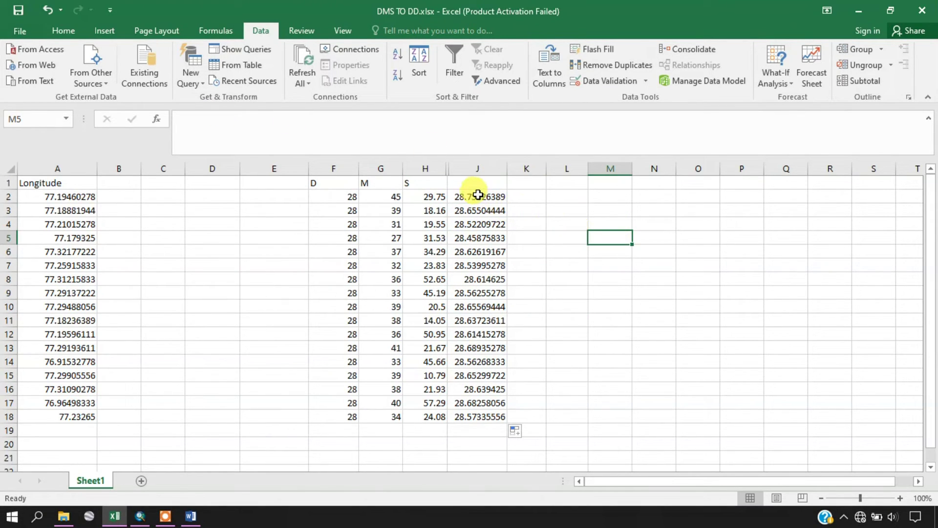
{"action": "left_click_drag", "start_coordinate": [476, 195], "coordinate": [486, 416]}
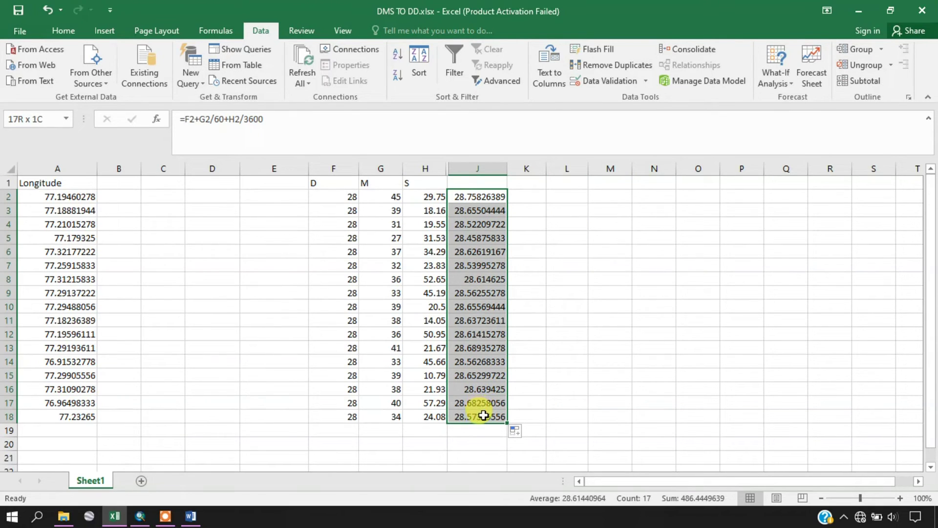
{"action": "right_click", "coordinate": [499, 258]}
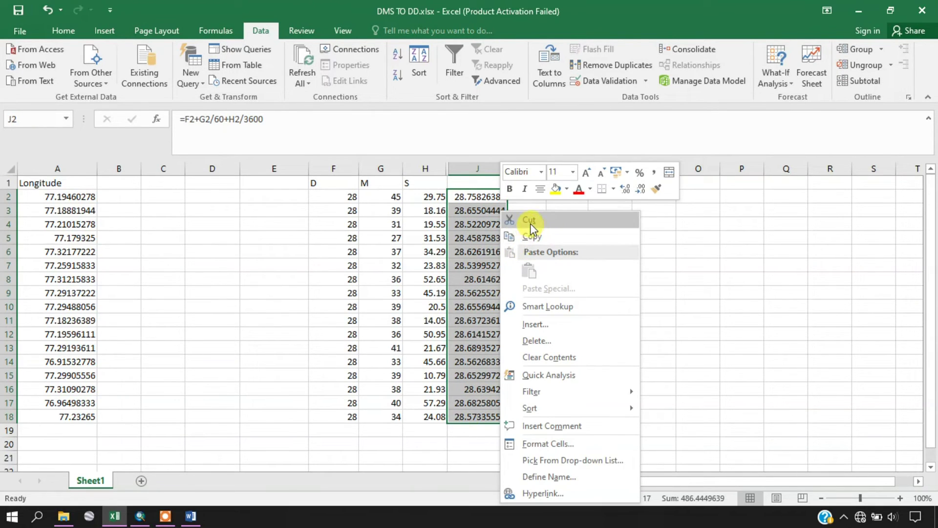
{"action": "left_click", "coordinate": [530, 224]}
{"action": "left_click", "coordinate": [116, 196]}
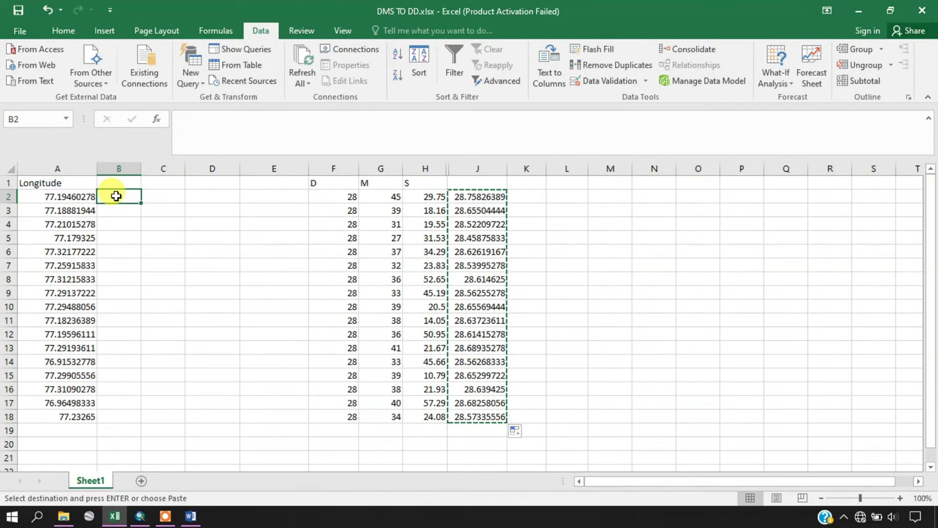
{"action": "right_click", "coordinate": [116, 196]}
{"action": "left_click", "coordinate": [145, 255]}
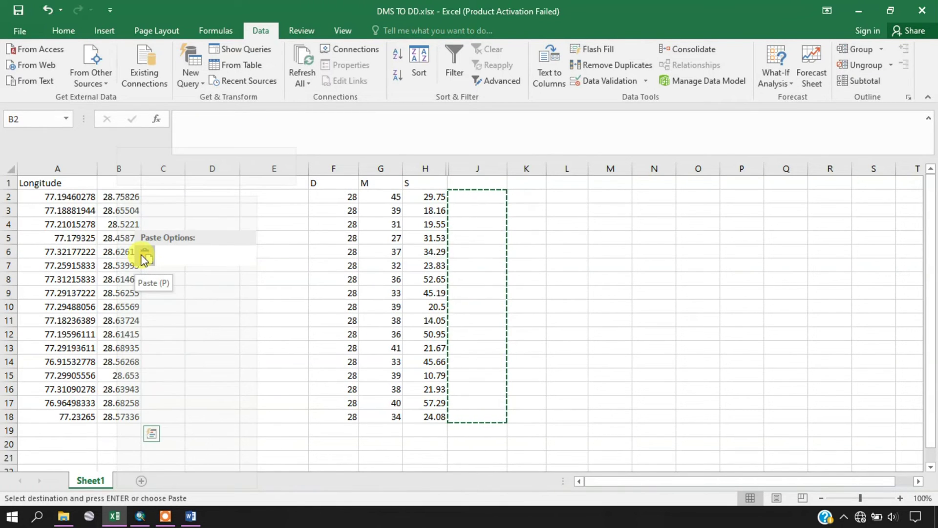
{"action": "left_click", "coordinate": [540, 237]}
- Copy the latitude decimal degrees from J2:J18, paste them as values at B2, and widen column B to show all decimals
{"action": "left_click_drag", "start_coordinate": [457, 201], "coordinate": [494, 416]}
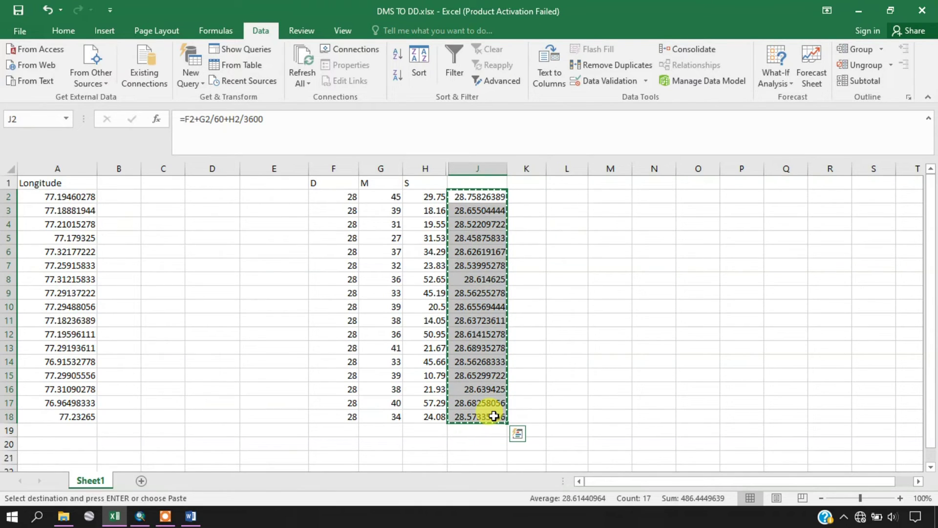
{"action": "right_click", "coordinate": [493, 415]}
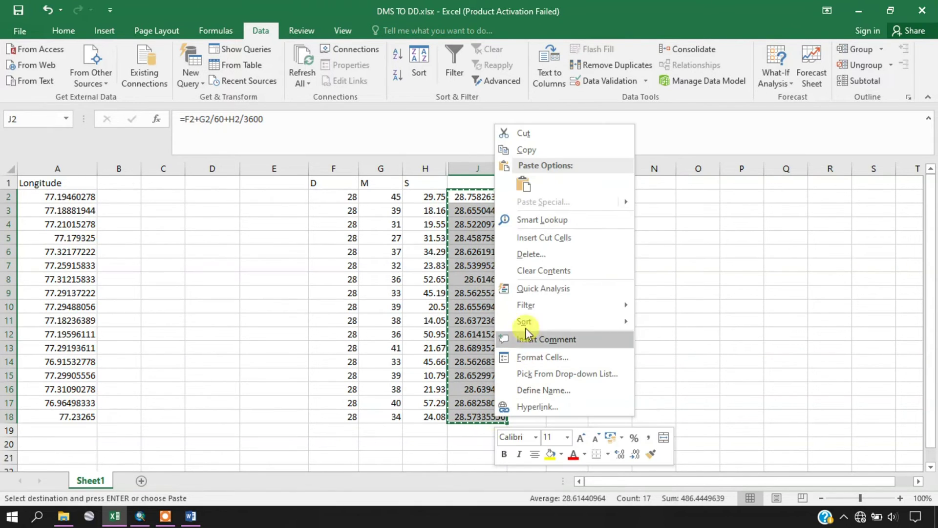
{"action": "left_click", "coordinate": [531, 152]}
{"action": "right_click", "coordinate": [118, 196]}
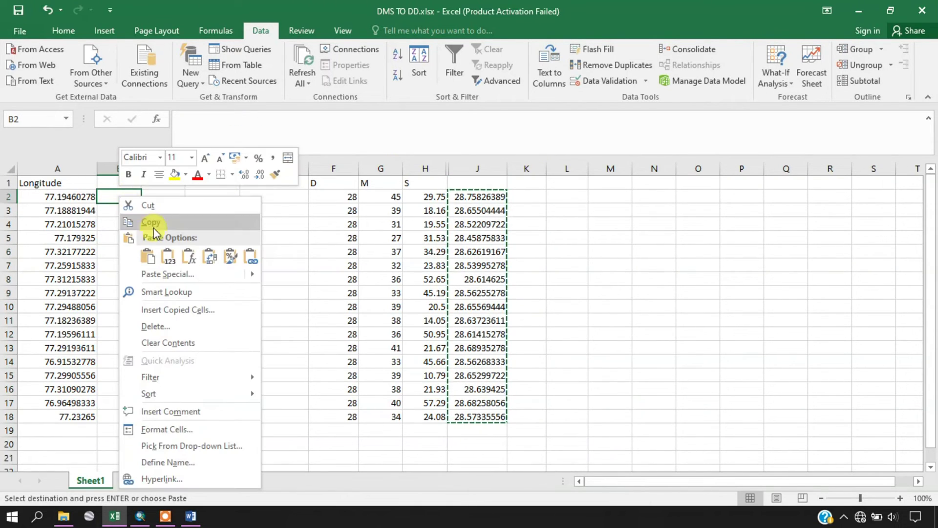
{"action": "left_click", "coordinate": [168, 255]}
{"action": "left_click_drag", "start_coordinate": [144, 171], "coordinate": [172, 173]}
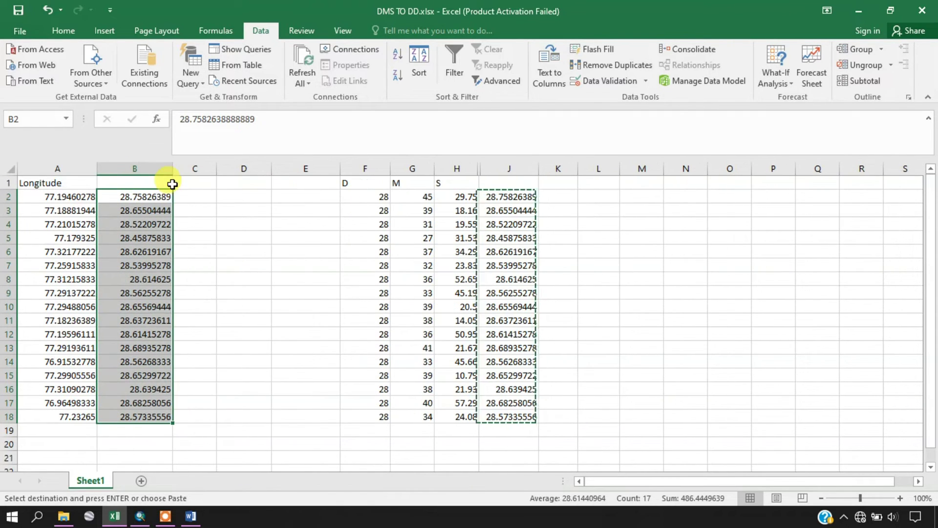
- Enter the header Latitude in B1
{"action": "left_click", "coordinate": [142, 184]}
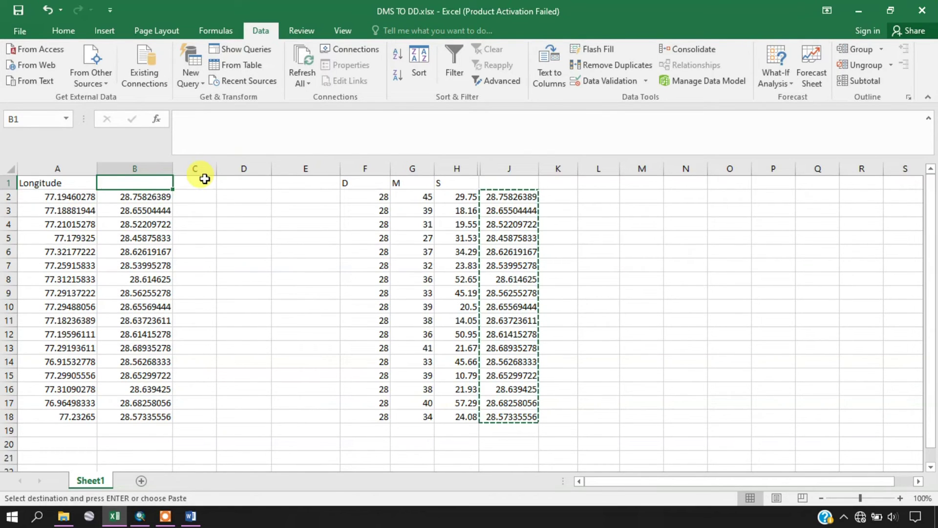
{"action": "type", "text": "l"}
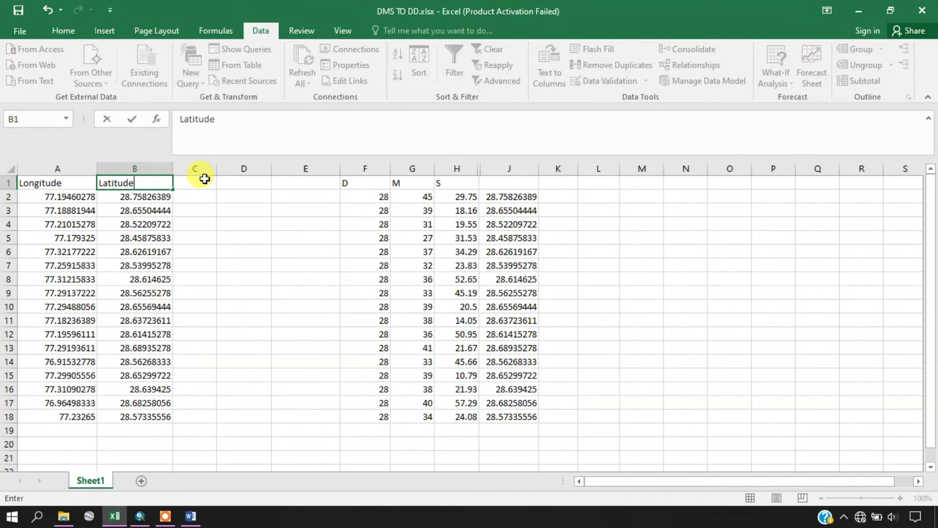
{"action": "left_click", "coordinate": [300, 288]}
- Delete the latitude working cells F1:J18 with the D, M, S and formula columns
{"action": "left_click_drag", "start_coordinate": [359, 181], "coordinate": [513, 417]}
{"action": "right_click", "coordinate": [512, 374]}
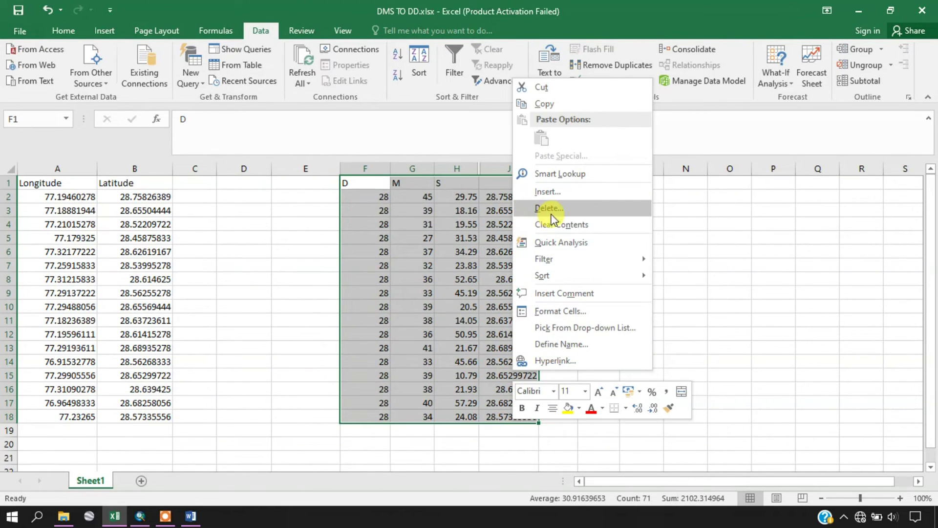
{"action": "left_click", "coordinate": [553, 210]}
{"action": "left_click", "coordinate": [528, 247]}
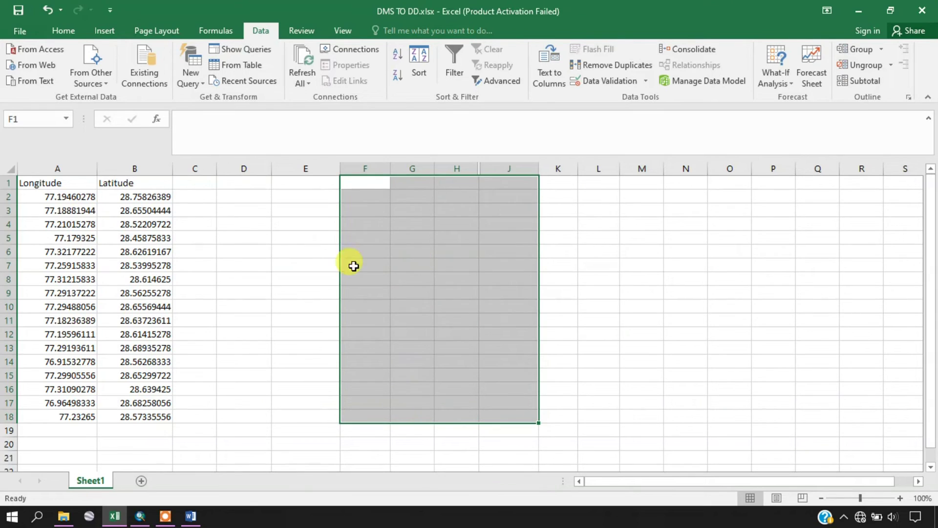
{"action": "left_click", "coordinate": [244, 250]}
- Select the finished Longitude and Latitude table A1:B18 and save the workbook
{"action": "left_click_drag", "start_coordinate": [52, 184], "coordinate": [130, 417]}
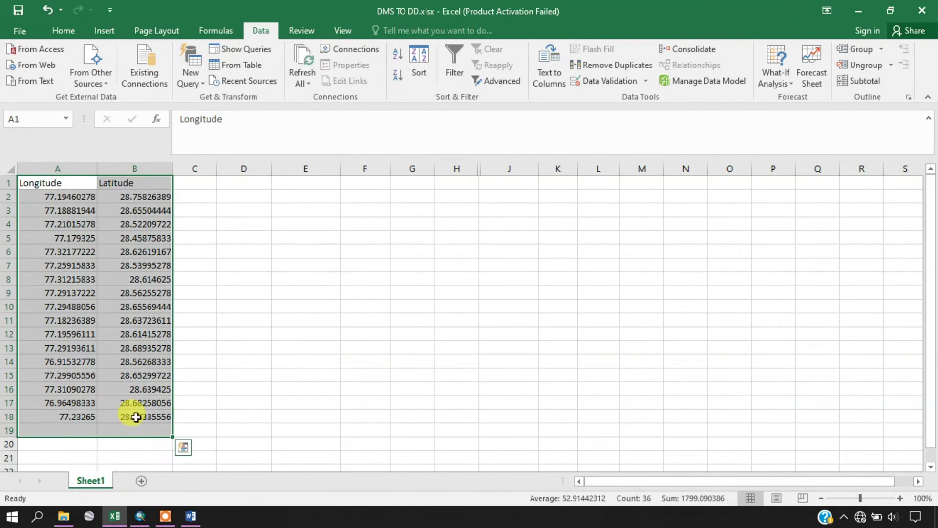
{"action": "left_click", "coordinate": [274, 288]}
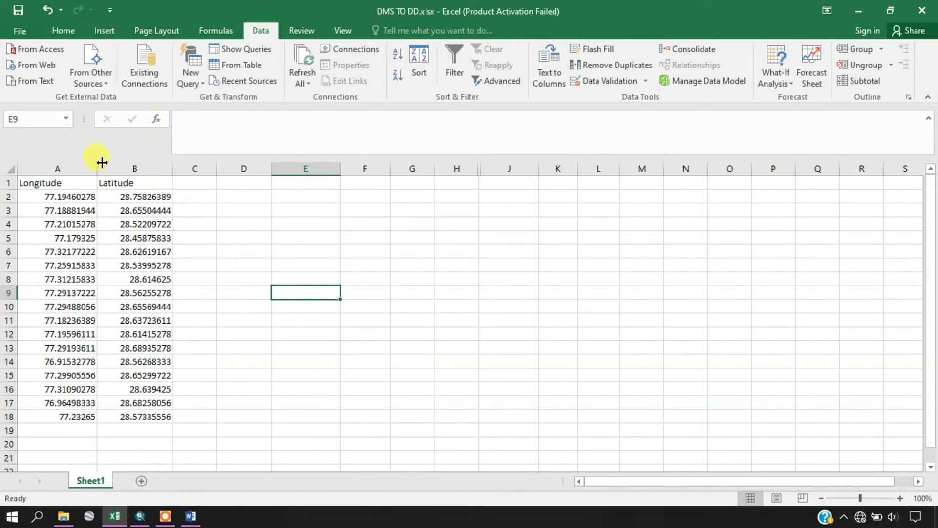
{"action": "left_click", "coordinate": [74, 242]}
{"action": "left_click_drag", "start_coordinate": [49, 184], "coordinate": [145, 418]}
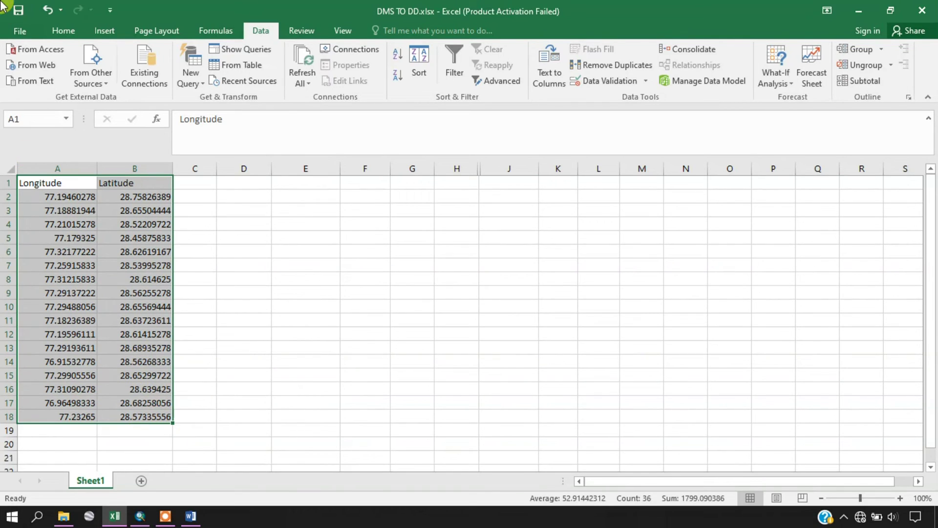
{"action": "left_click", "coordinate": [19, 32]}
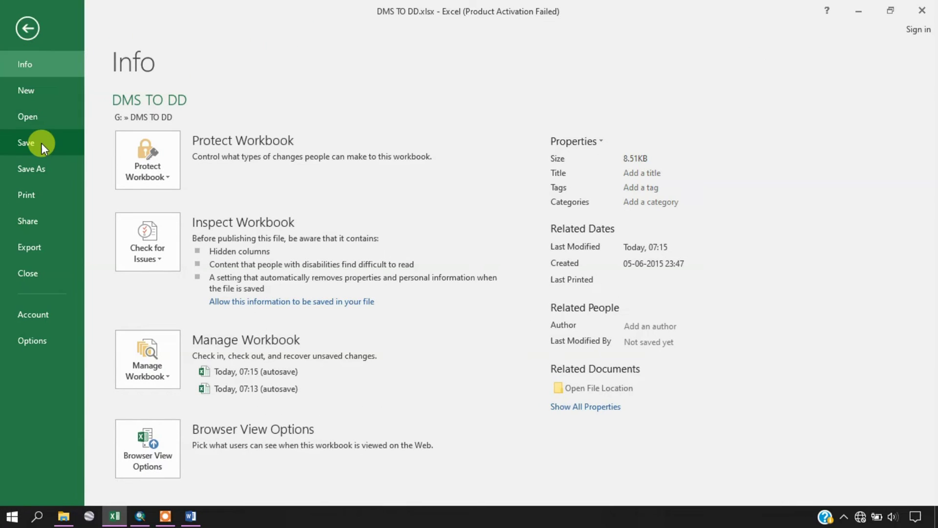
{"action": "left_click", "coordinate": [30, 136]}
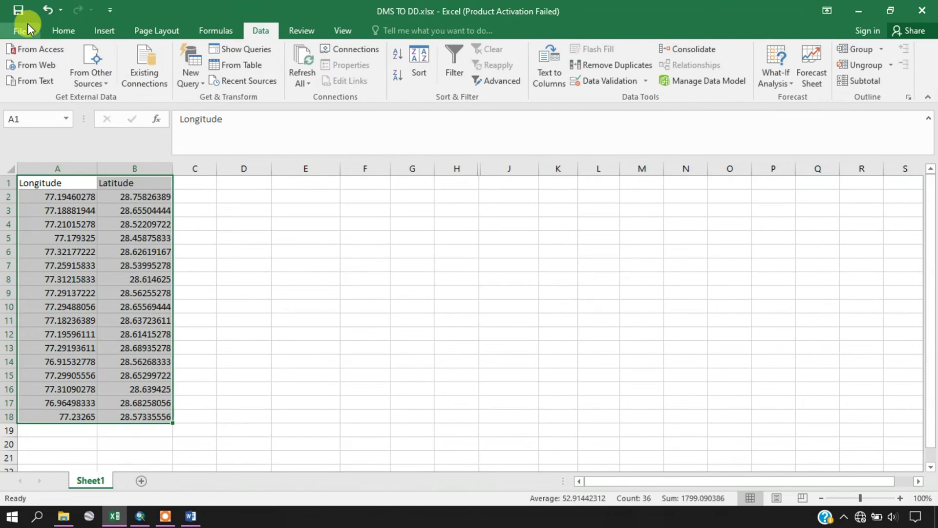
- Save a copy as DMS TO DD in CSV (Comma delimited) format in the DMS TO DD folder, keeping that format
{"action": "left_click", "coordinate": [14, 36]}
{"action": "left_click", "coordinate": [30, 167]}
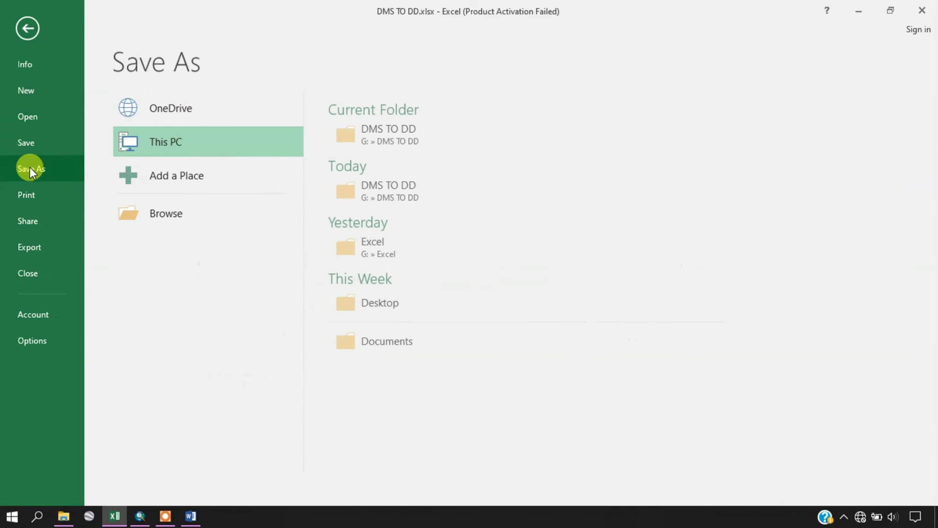
{"action": "left_click", "coordinate": [184, 211]}
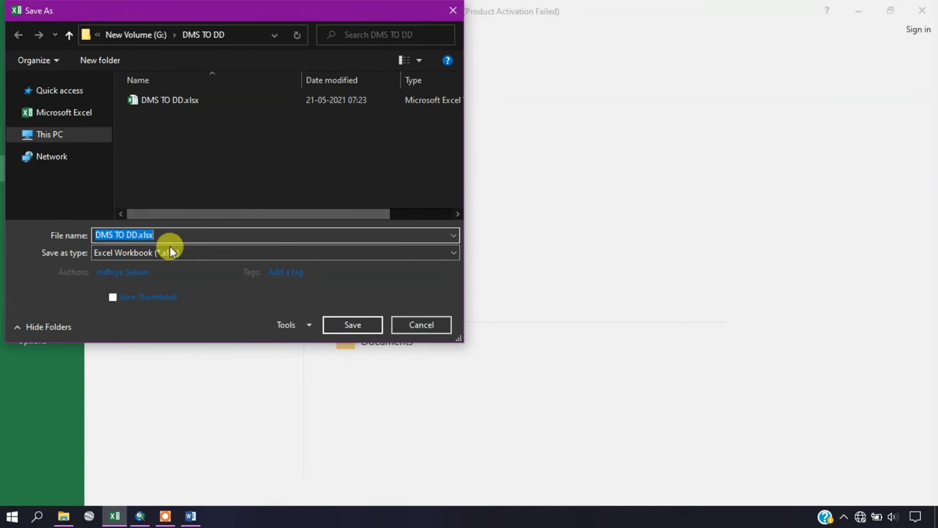
{"action": "left_click", "coordinate": [172, 251]}
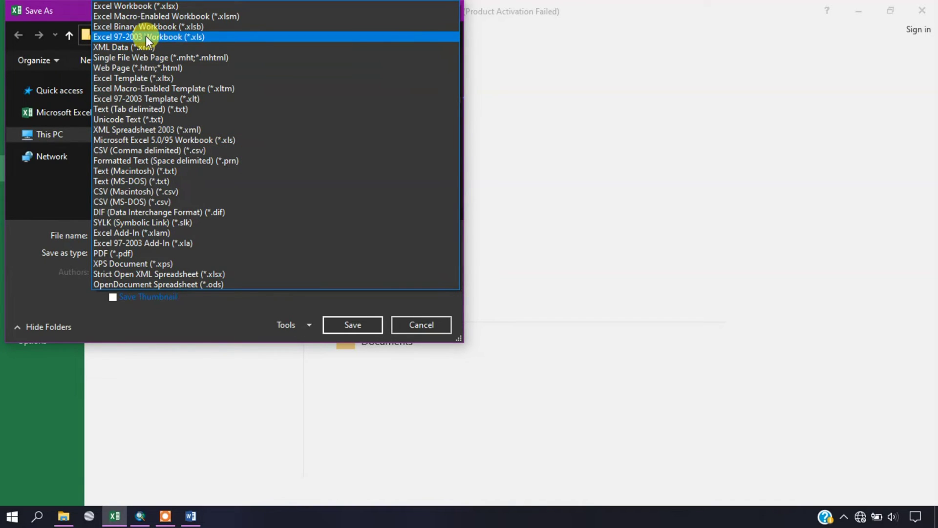
{"action": "left_click", "coordinate": [154, 152]}
{"action": "left_click", "coordinate": [139, 234]}
{"action": "left_click", "coordinate": [139, 234]}
{"action": "left_click", "coordinate": [353, 303]}
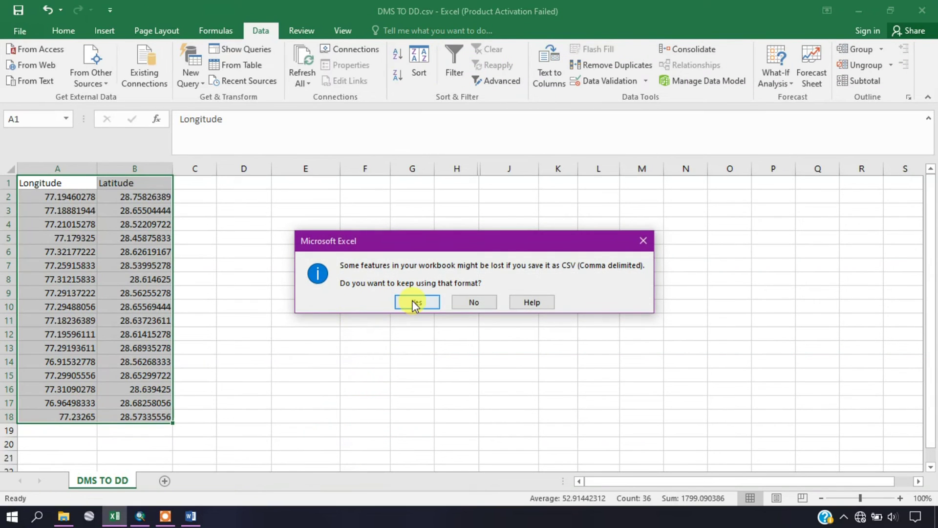
{"action": "left_click", "coordinate": [415, 302]}
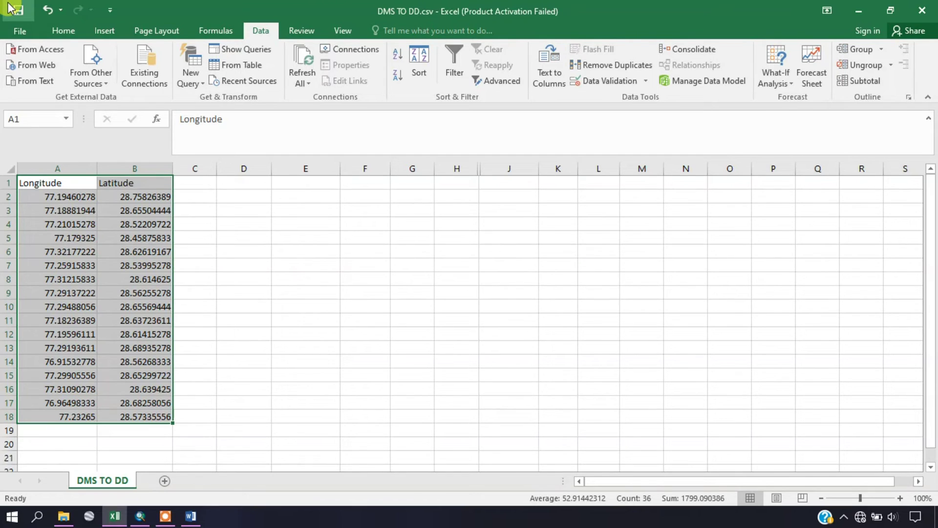
- Save DMS TO DD.csv again in CSV format, and close Excel without saving further changes
{"action": "left_click", "coordinate": [11, 8]}
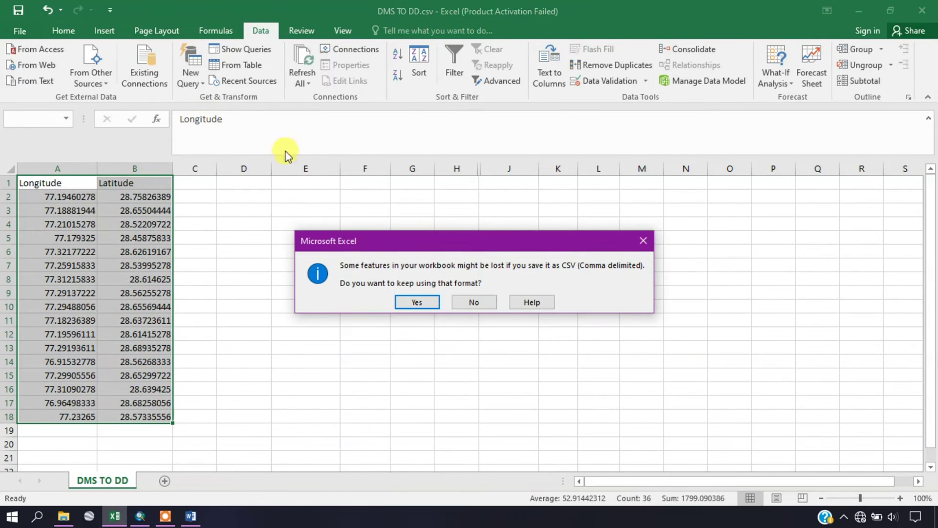
{"action": "left_click", "coordinate": [417, 302]}
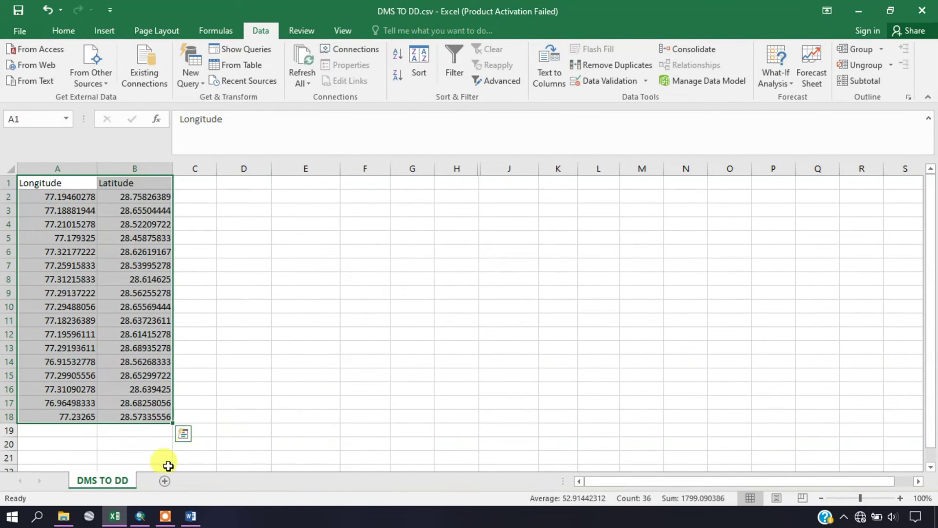
{"action": "left_click", "coordinate": [144, 519]}
{"action": "left_click", "coordinate": [116, 518]}
{"action": "left_click", "coordinate": [770, 237]}
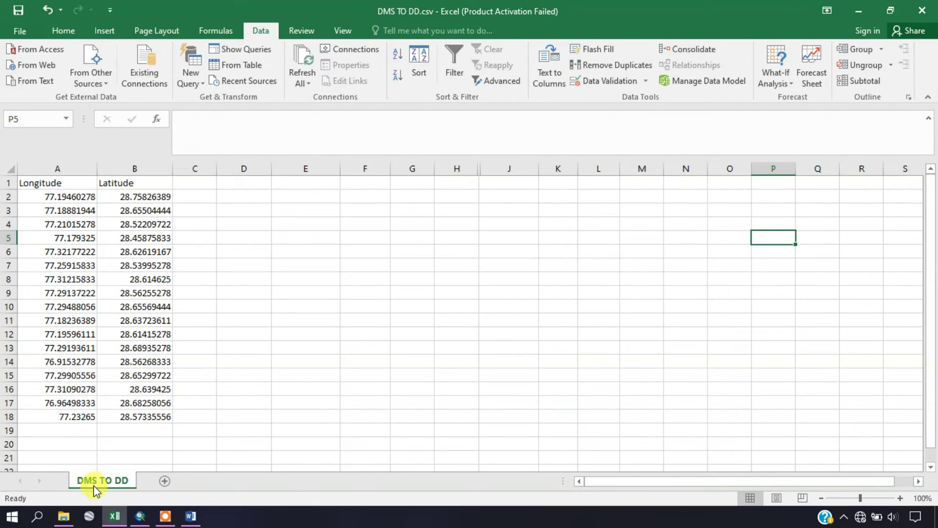
{"action": "left_click", "coordinate": [922, 11]}
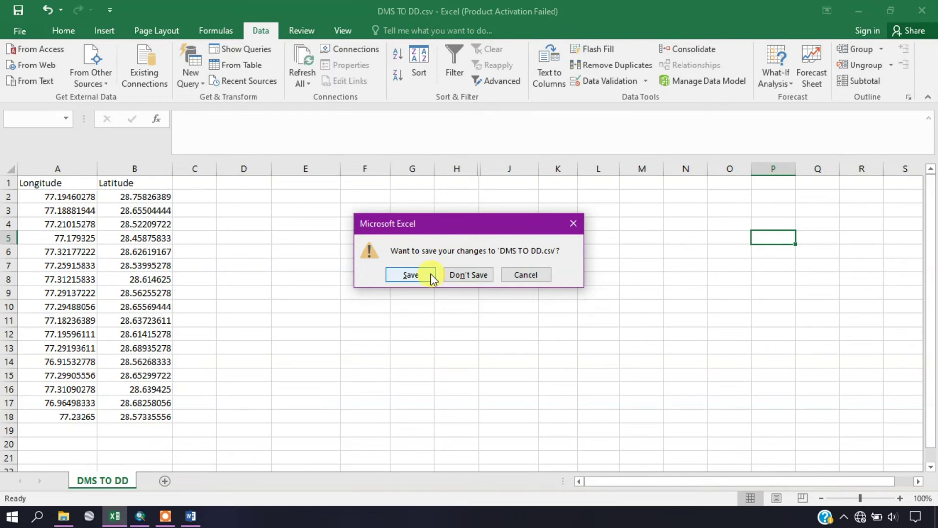
{"action": "left_click", "coordinate": [459, 274]}
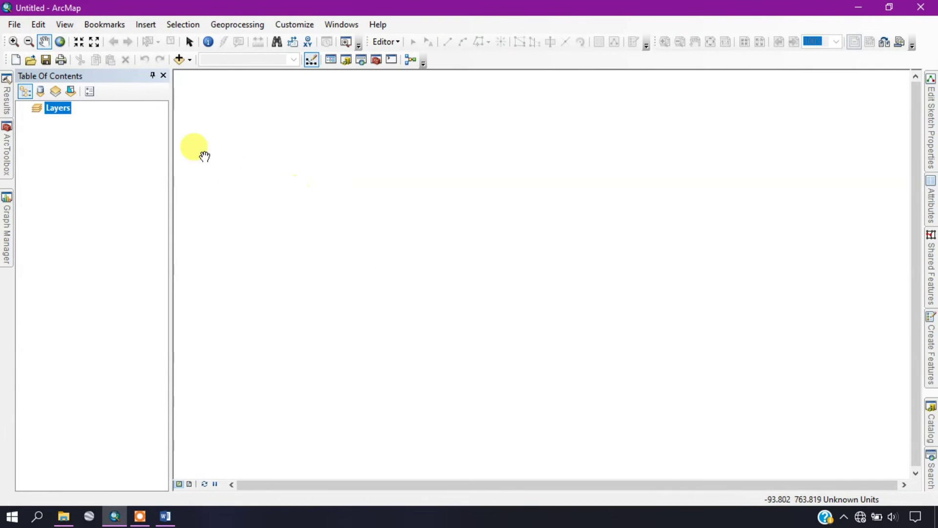
- Add DMS TO DD.csv from the DMS TO DD folder to the map in ArcMap
{"action": "left_click", "coordinate": [190, 61]}
{"action": "left_click", "coordinate": [195, 72]}
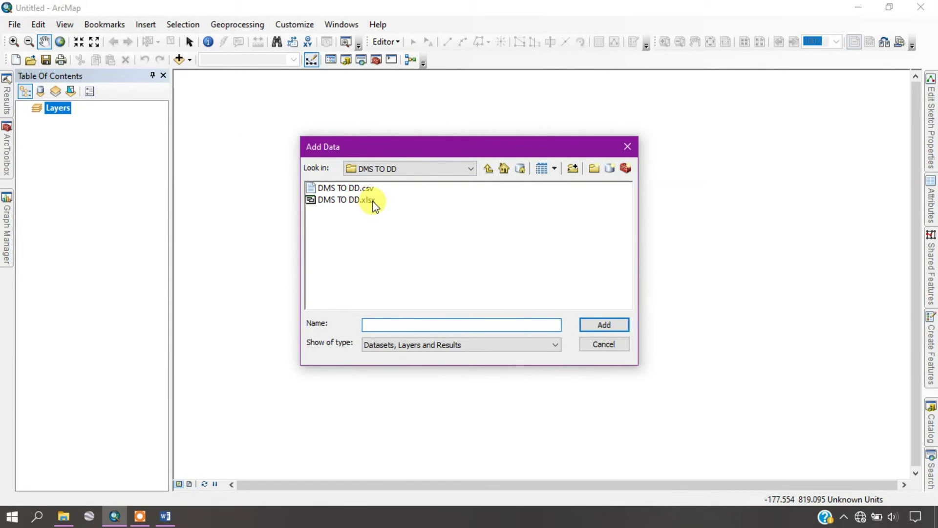
{"action": "left_click", "coordinate": [344, 189]}
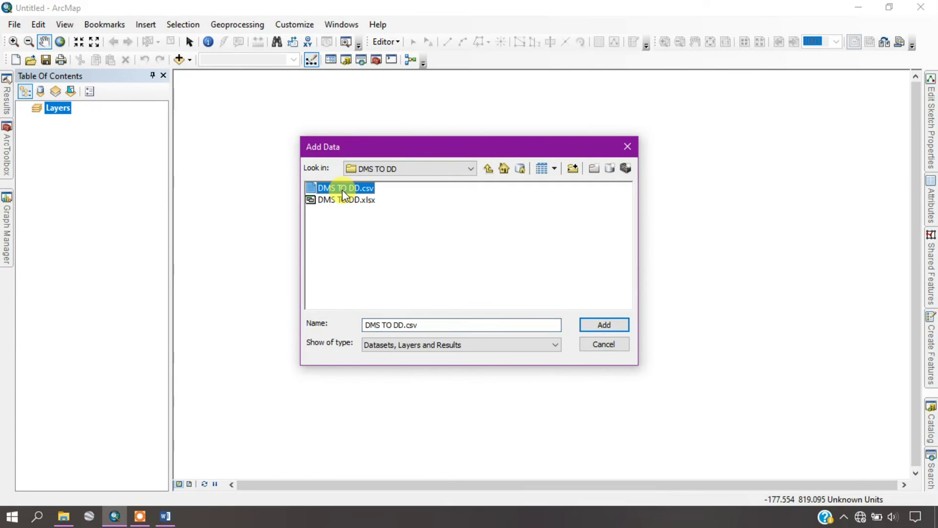
{"action": "left_click", "coordinate": [603, 325]}
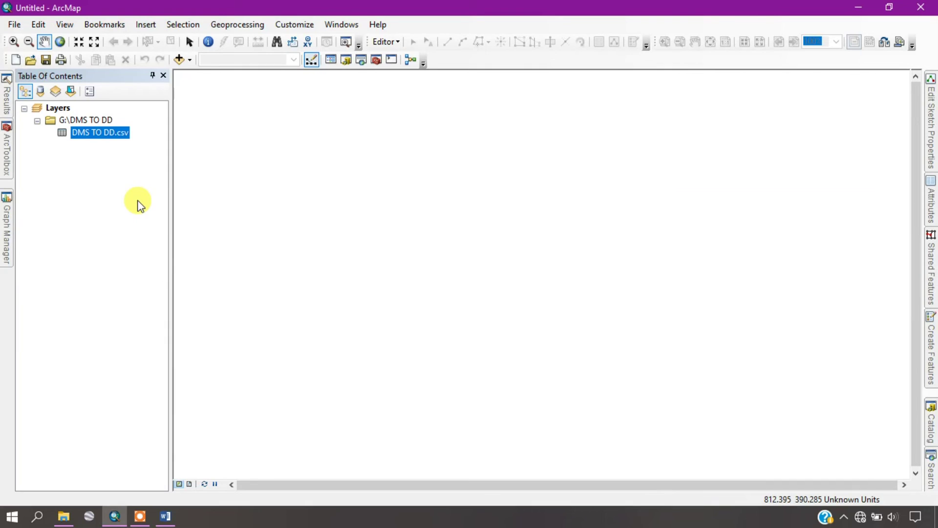
- Open the DMS TO DD.csv table, check its Longitude and Latitude fields, and collapse the table window
{"action": "right_click", "coordinate": [119, 133]}
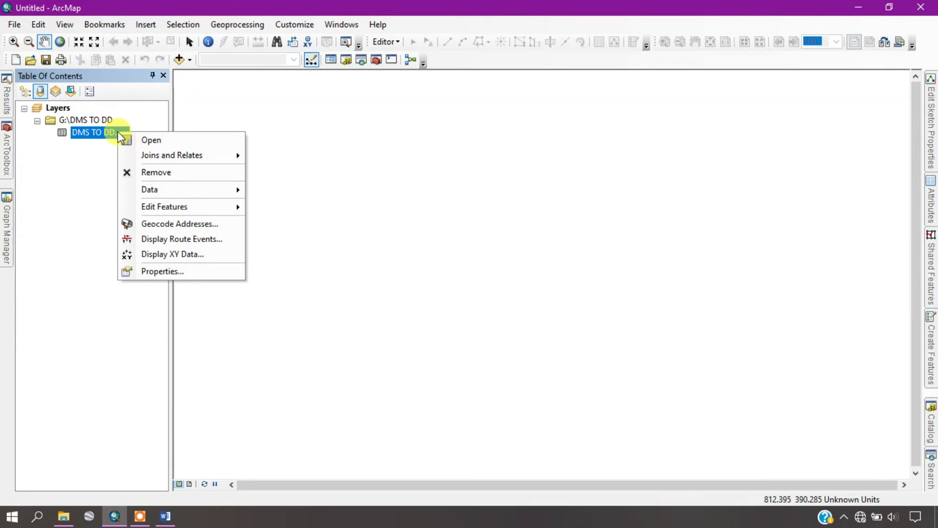
{"action": "left_click", "coordinate": [142, 142]}
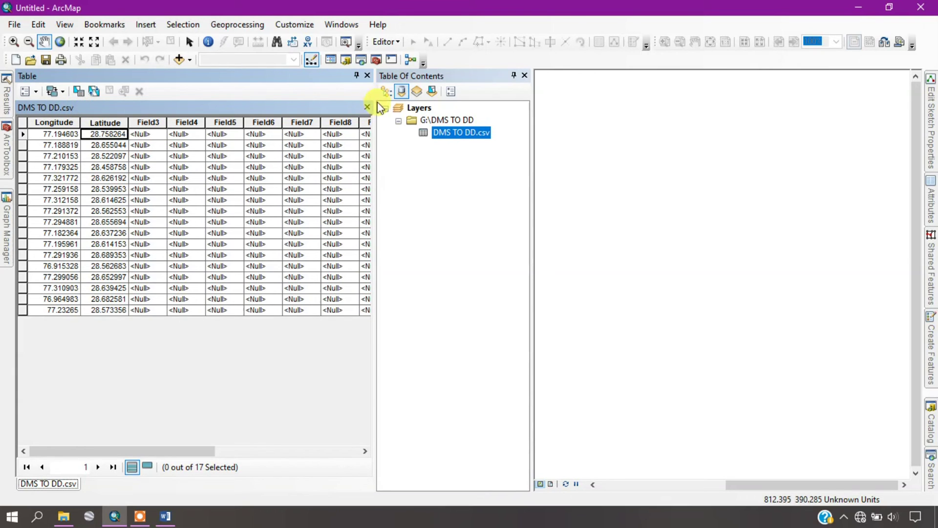
{"action": "left_click", "coordinate": [357, 75]}
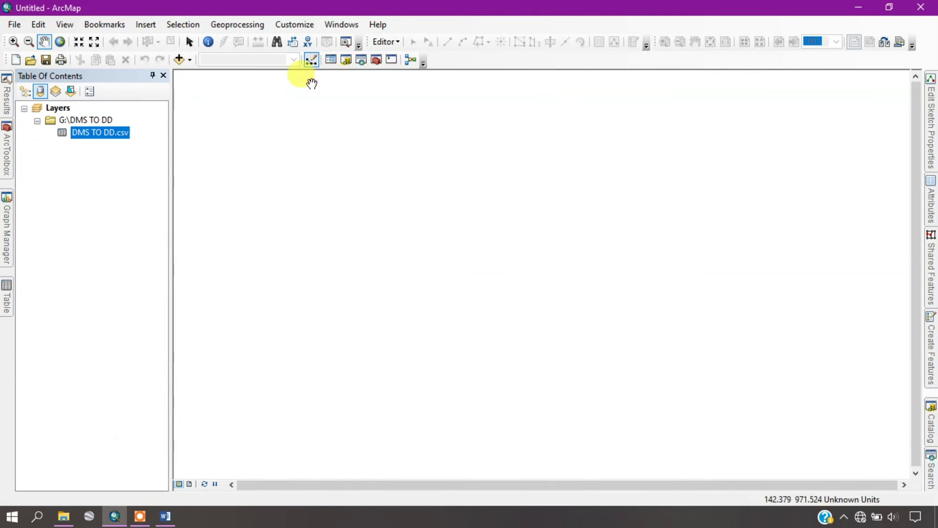
- Display DMS TO DD.csv as XY points with Longitude as X, Latitude as Y and the WGS 1984 geographic coordinate system
{"action": "right_click", "coordinate": [119, 137]}
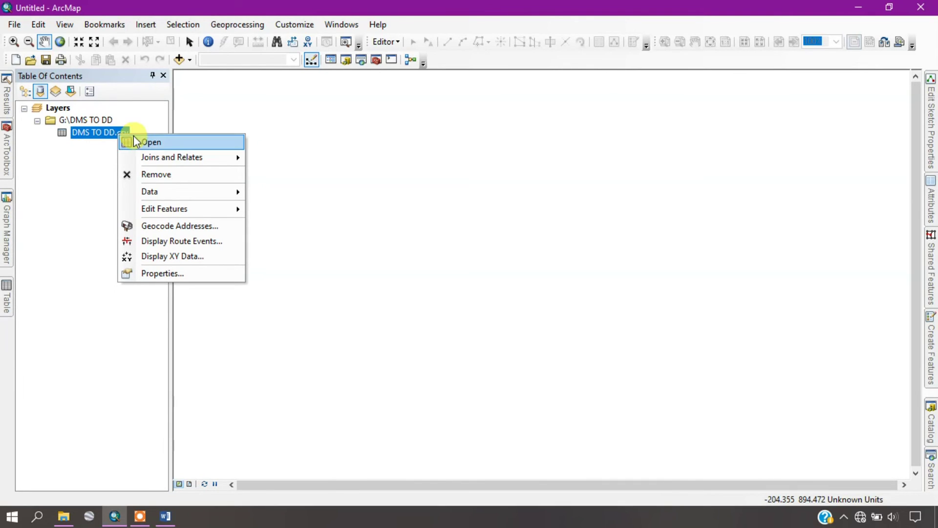
{"action": "left_click", "coordinate": [187, 257]}
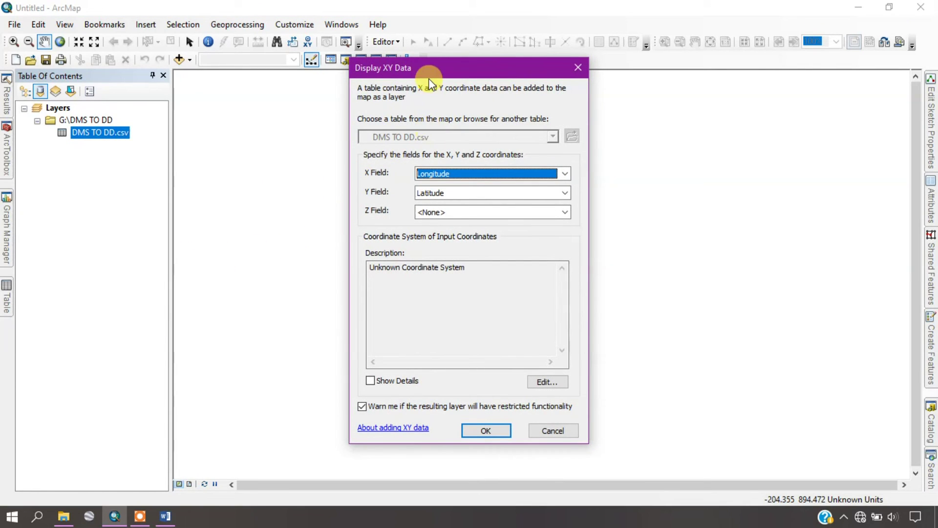
{"action": "left_click_drag", "start_coordinate": [423, 78], "coordinate": [329, 69]}
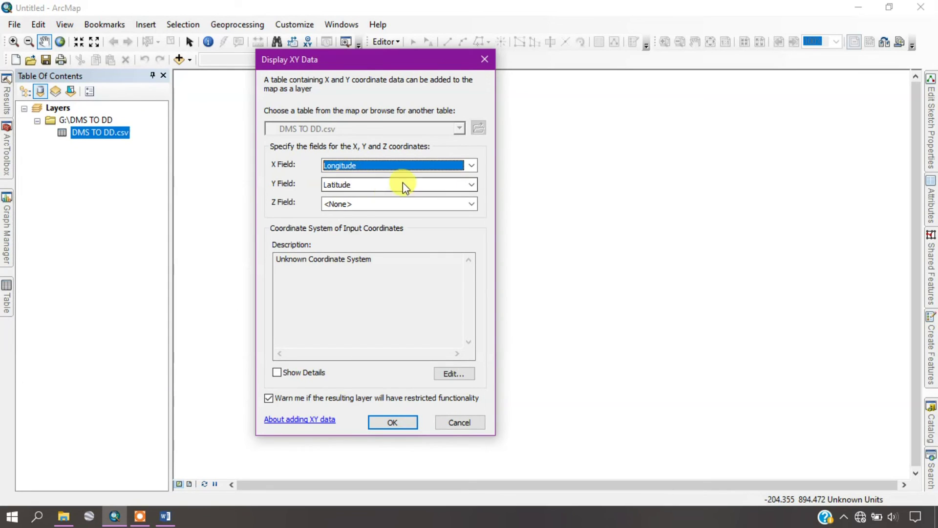
{"action": "left_click", "coordinate": [459, 372]}
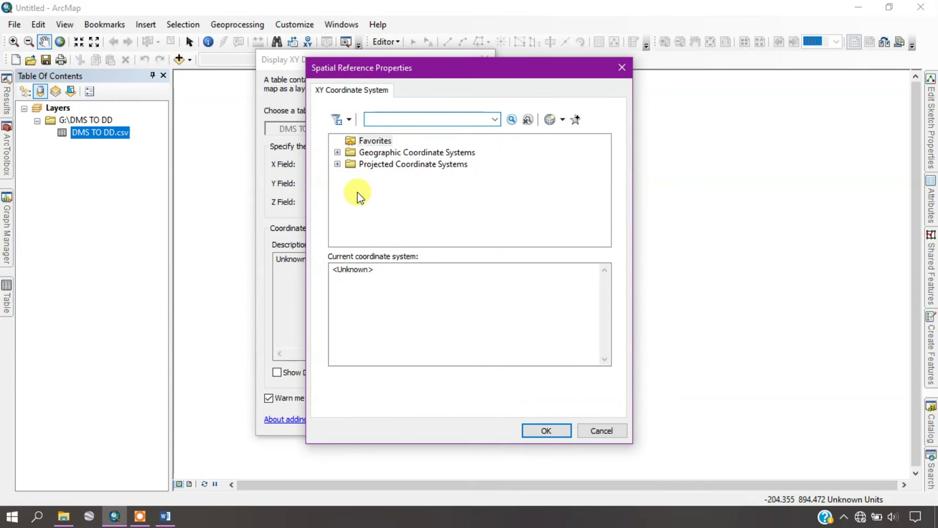
{"action": "left_click", "coordinate": [337, 152]}
{"action": "scroll", "coordinate": [379, 206], "scroll_direction": "down", "scroll_amount": 3}
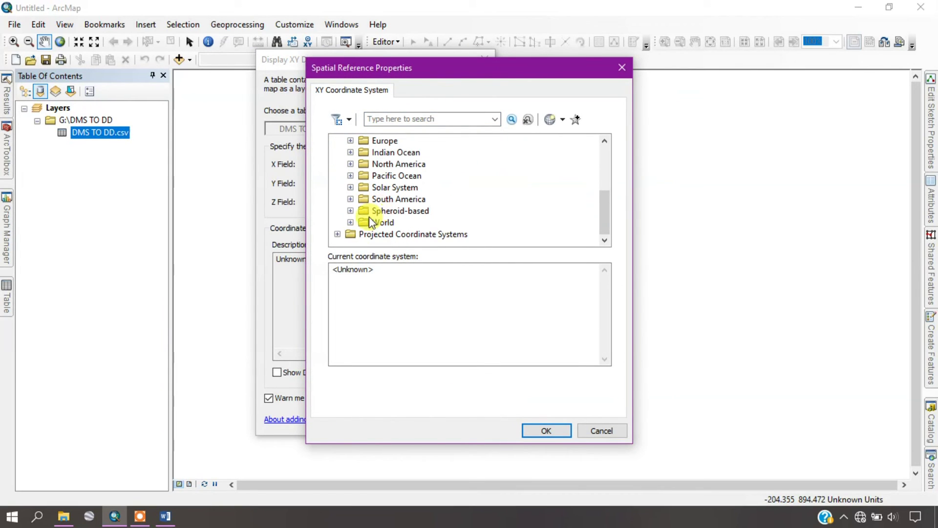
{"action": "left_click", "coordinate": [350, 222]}
{"action": "scroll", "coordinate": [361, 210], "scroll_direction": "down", "scroll_amount": 10}
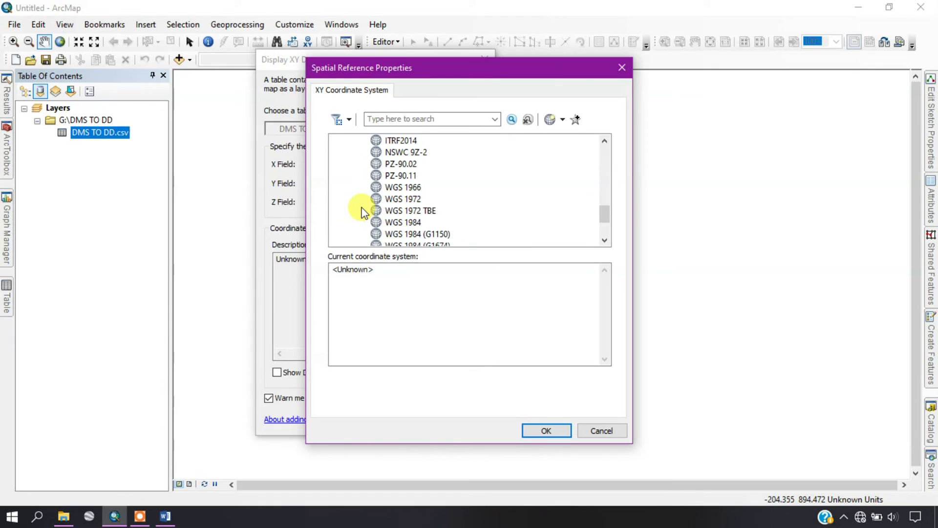
{"action": "left_click", "coordinate": [402, 152]}
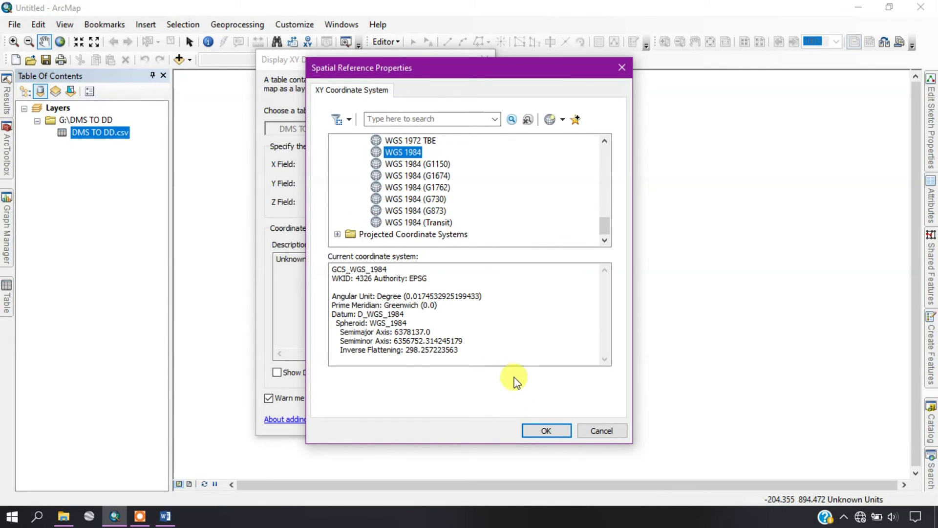
{"action": "left_click", "coordinate": [537, 430]}
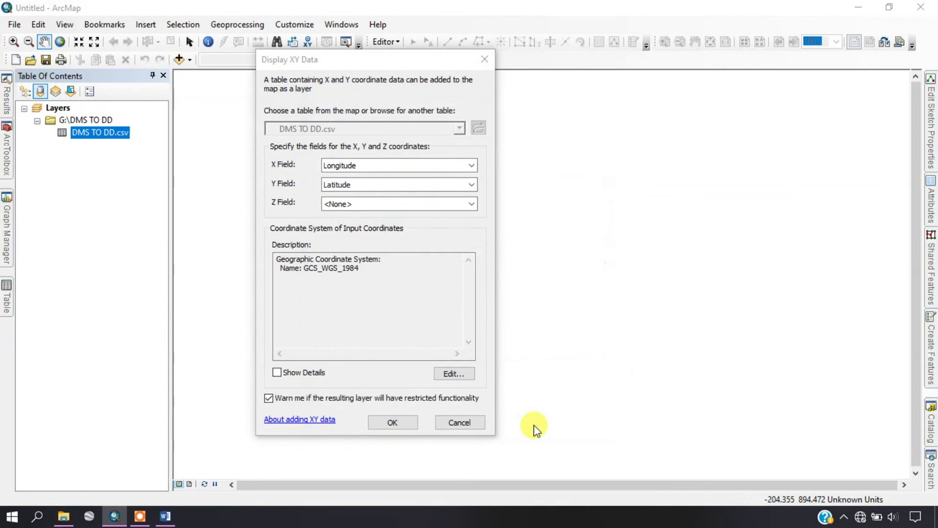
{"action": "left_click", "coordinate": [393, 422]}
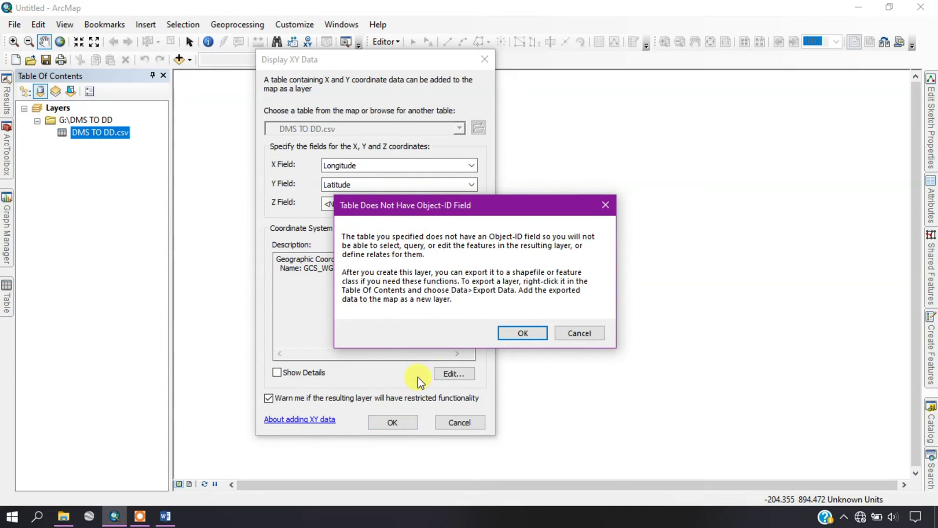
{"action": "left_click", "coordinate": [531, 336]}
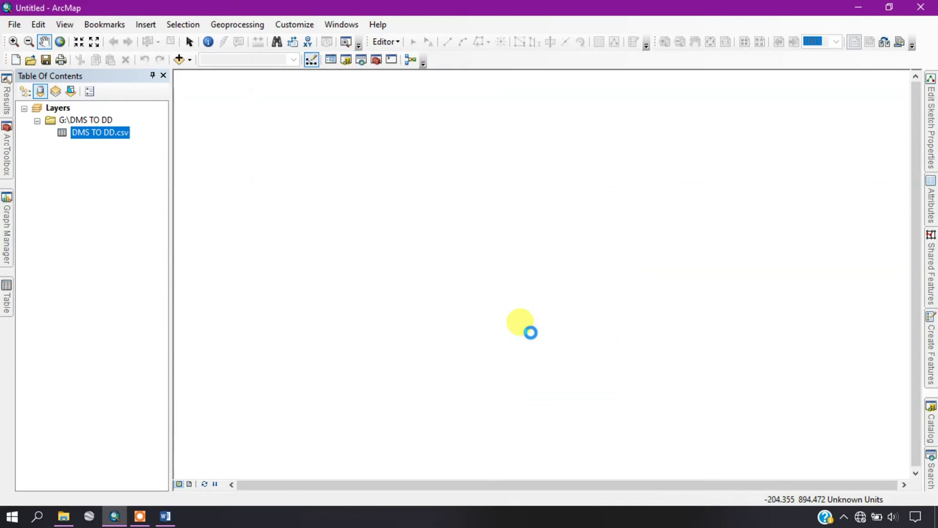
- Add the Streets basemap beneath the plotted points
{"action": "scroll", "coordinate": [494, 289], "scroll_direction": "down", "scroll_amount": 1}
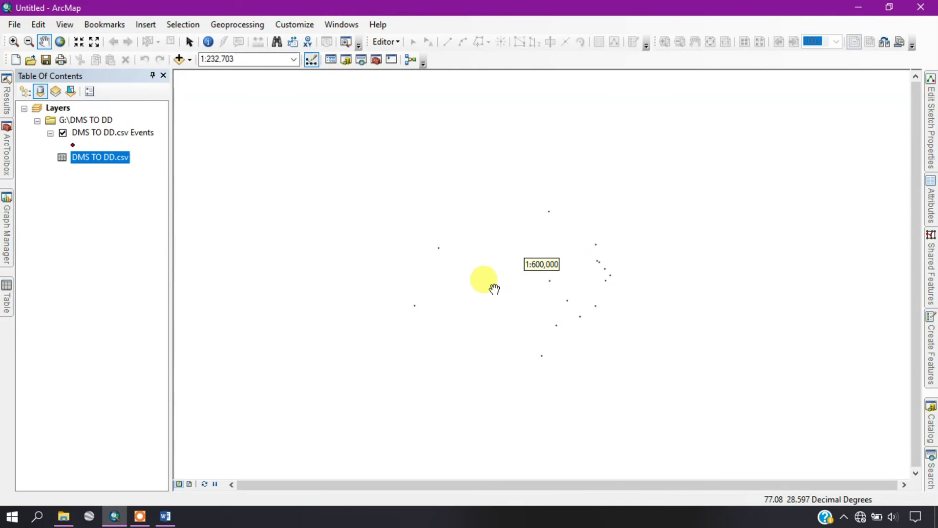
{"action": "scroll", "coordinate": [555, 294], "scroll_direction": "up", "scroll_amount": 2}
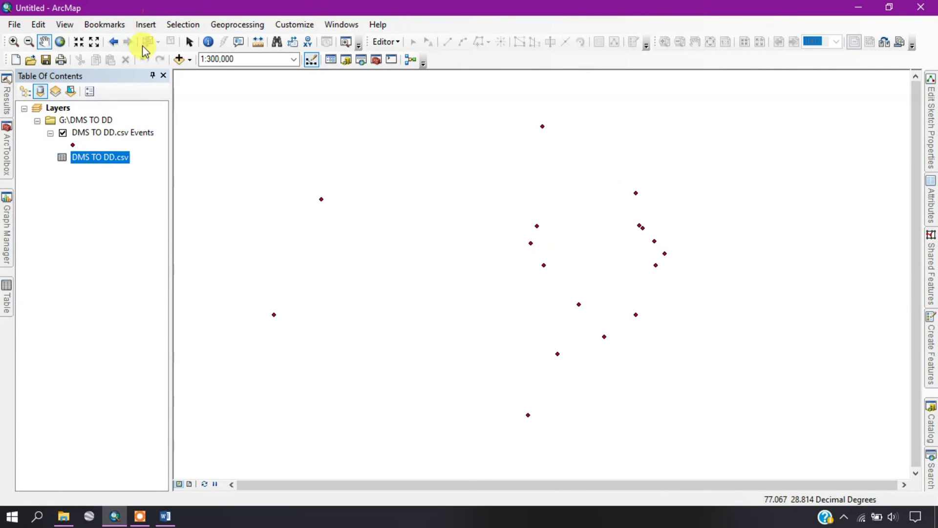
{"action": "left_click", "coordinate": [189, 59]}
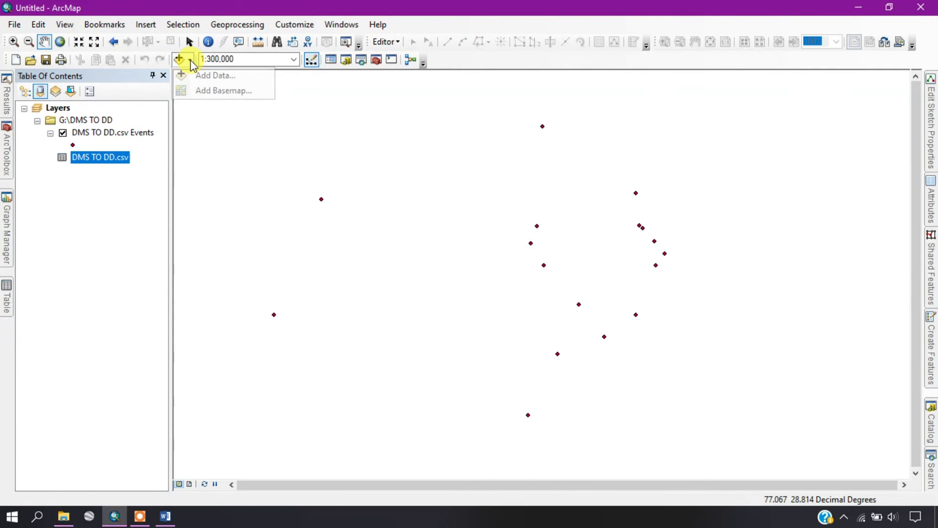
{"action": "left_click", "coordinate": [207, 92]}
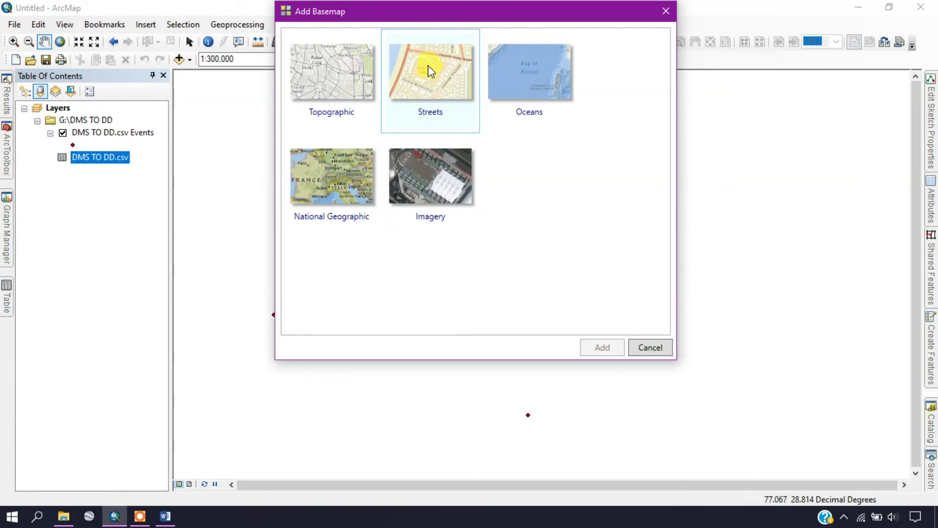
{"action": "left_click", "coordinate": [447, 92]}
{"action": "left_click", "coordinate": [611, 342]}
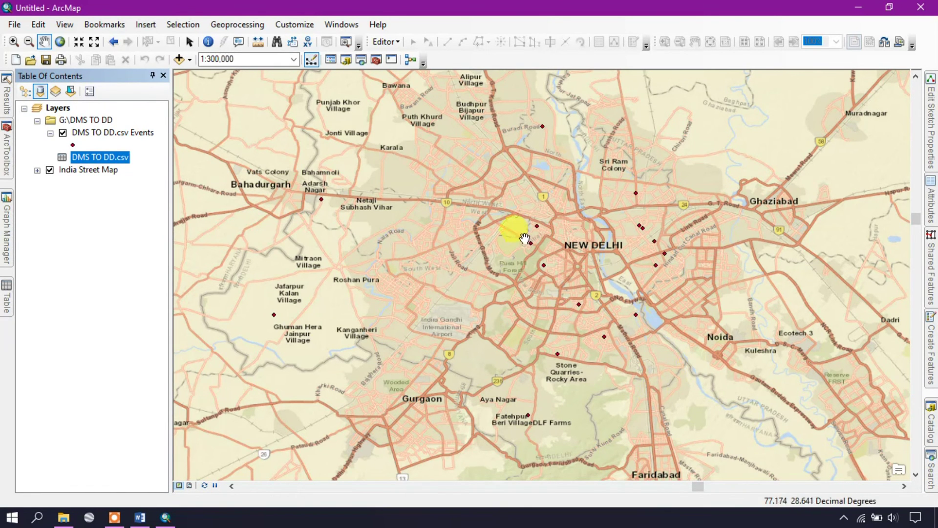
- Set the marker size of the DMS TO DD.csv Events layer to 9
{"action": "left_click", "coordinate": [73, 145]}
{"action": "left_click", "coordinate": [652, 253]}
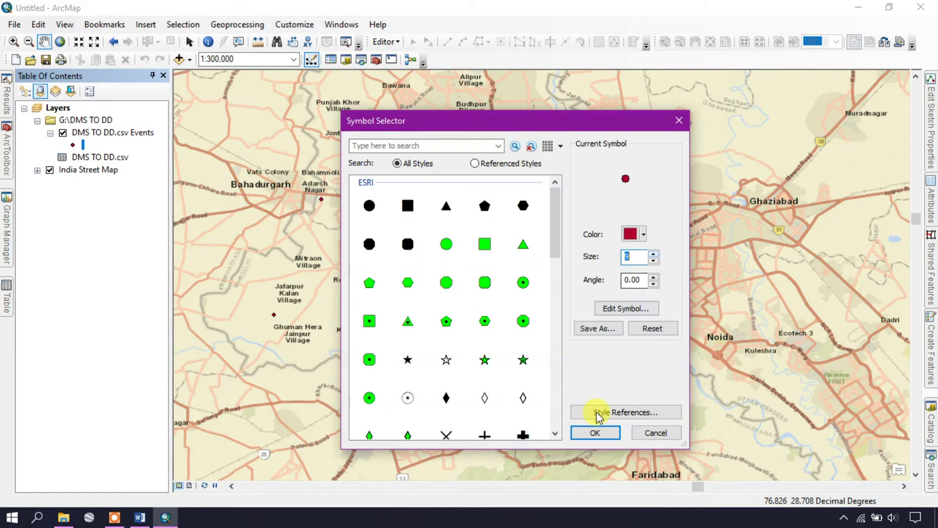
{"action": "left_click", "coordinate": [596, 433]}
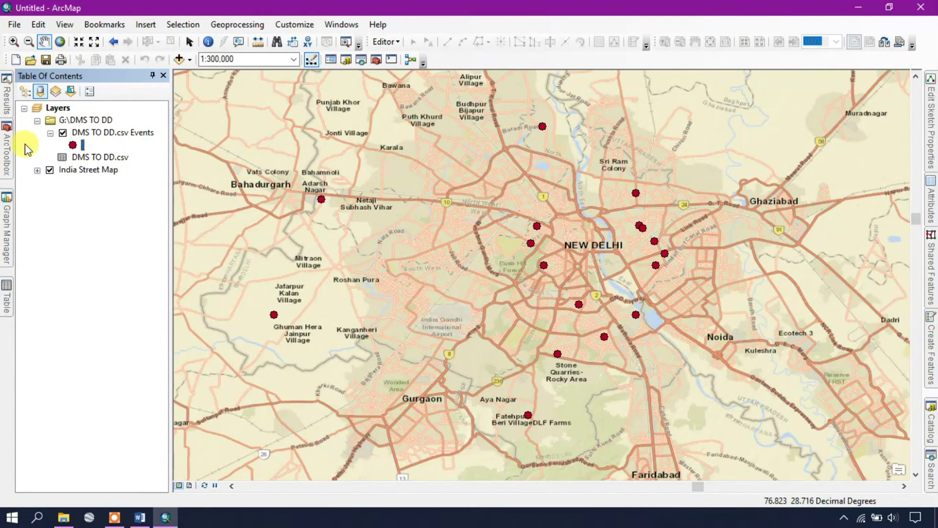
- Change the DMS TO DD.csv Events marker to a solid triangle and color it blue
{"action": "left_click", "coordinate": [73, 145]}
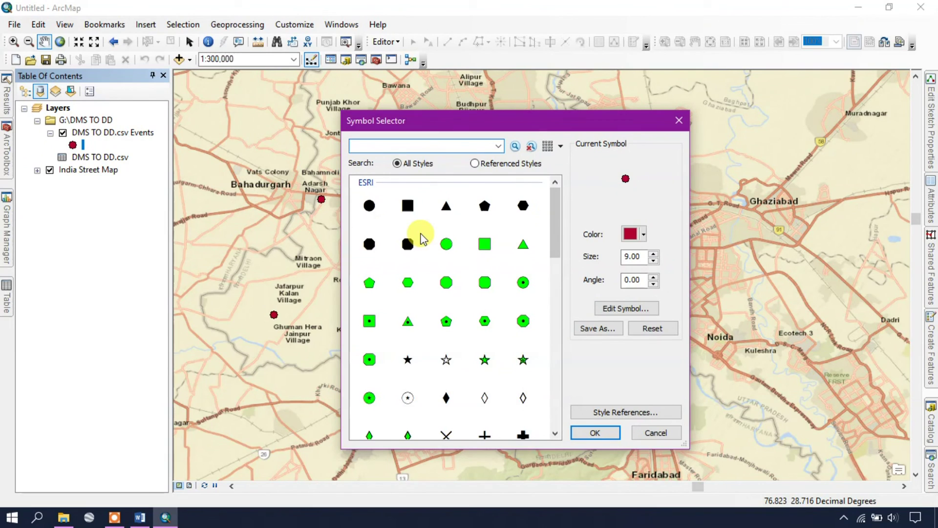
{"action": "left_click", "coordinate": [447, 212]}
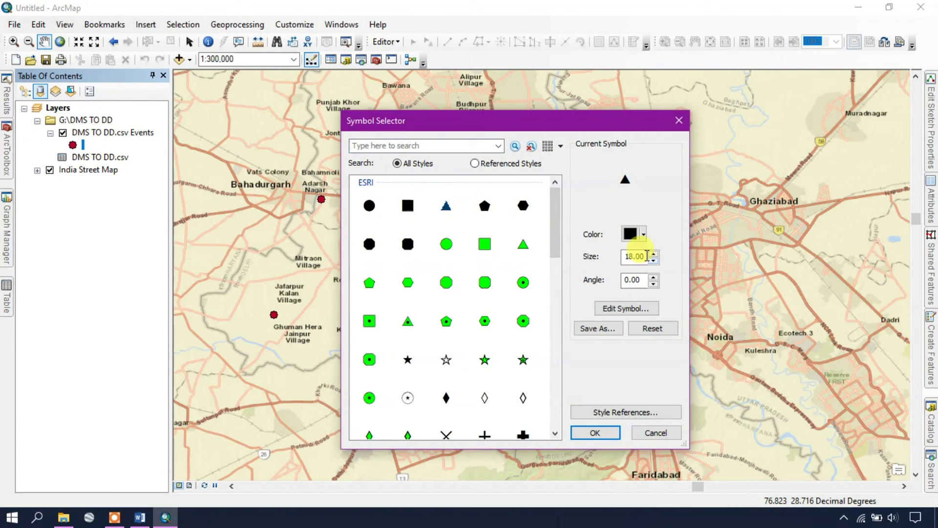
{"action": "left_click", "coordinate": [633, 233]}
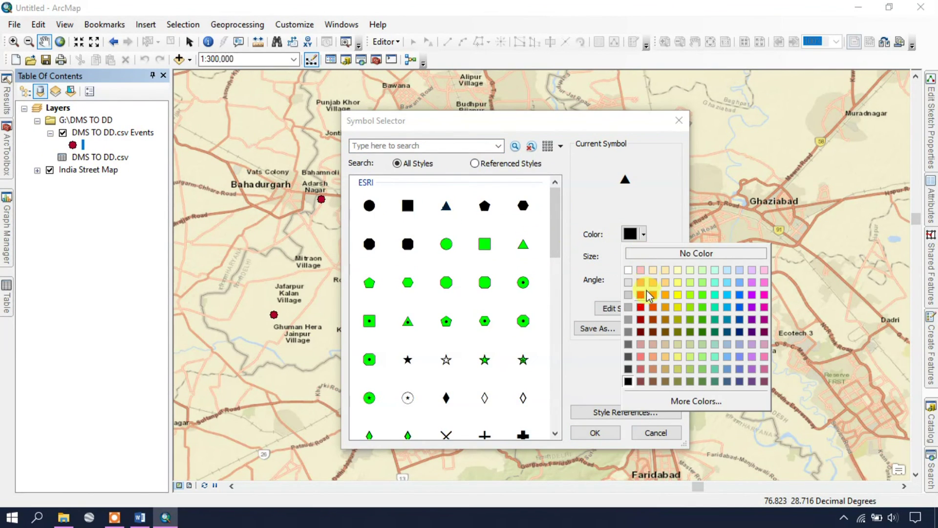
{"action": "left_click", "coordinate": [739, 295]}
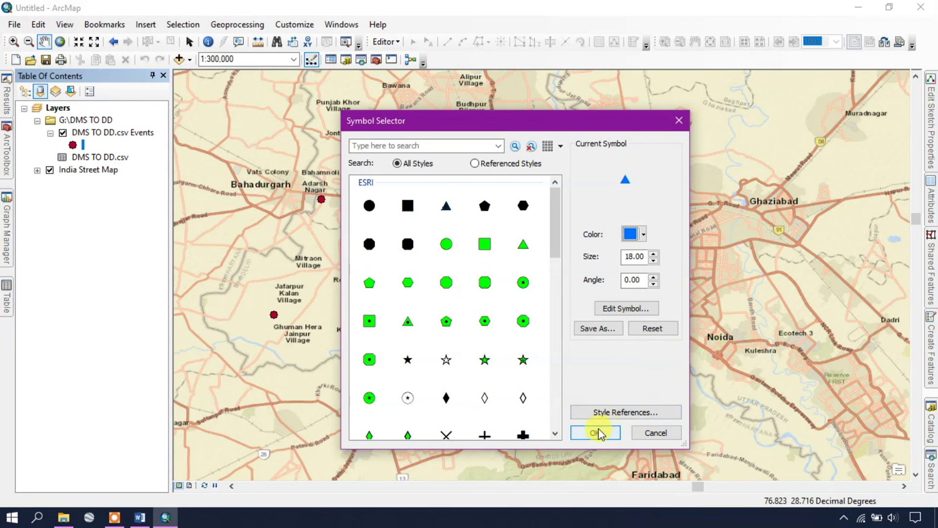
{"action": "left_click", "coordinate": [595, 432]}
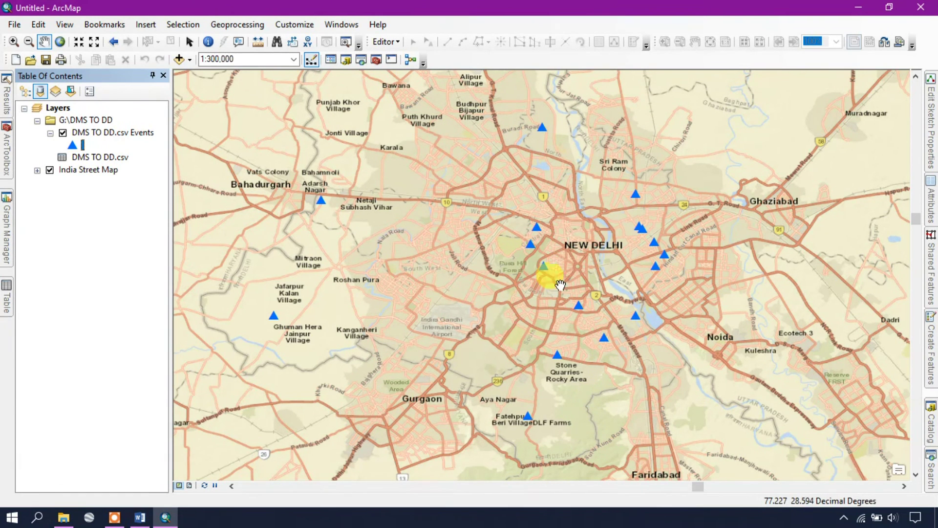
- Export all features of DMS TO DD.csv Events as the shapefile Locations.shp in the DMS TO DD folder and add it to the map
{"action": "scroll", "coordinate": [701, 209], "scroll_direction": "up", "scroll_amount": 1}
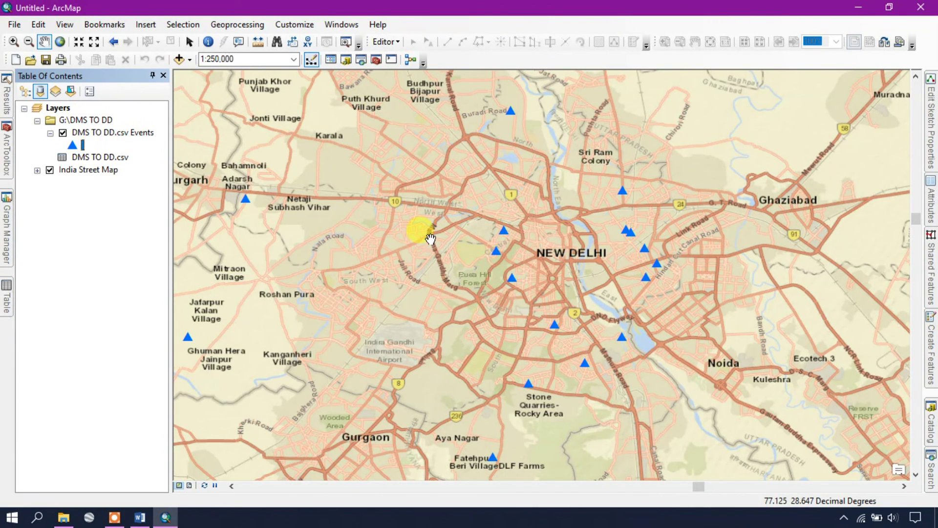
{"action": "right_click", "coordinate": [108, 137]}
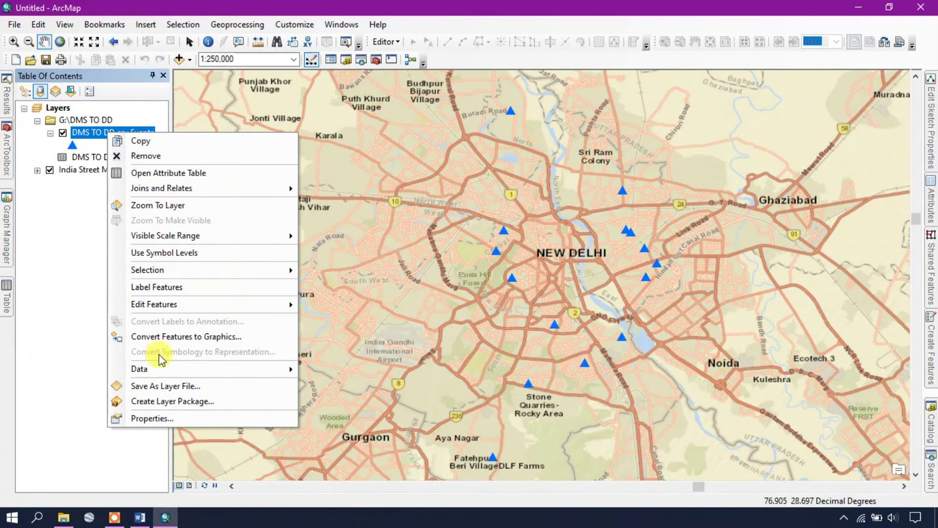
{"action": "mouse_move", "coordinate": [161, 374]}
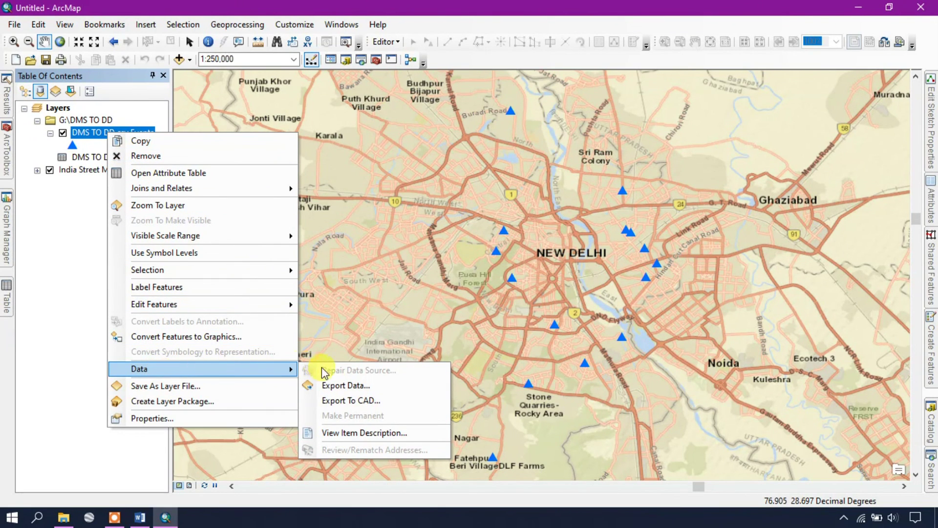
{"action": "left_click", "coordinate": [342, 391]}
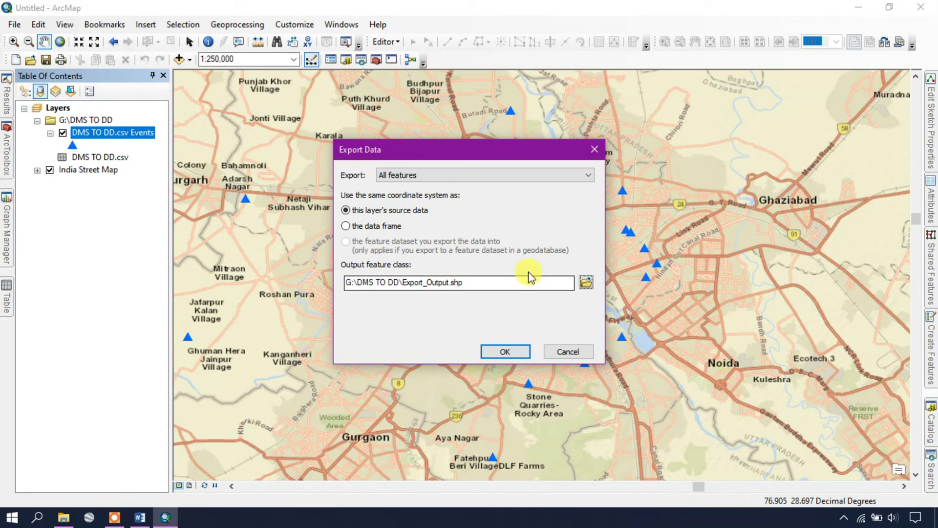
{"action": "left_click", "coordinate": [581, 285]}
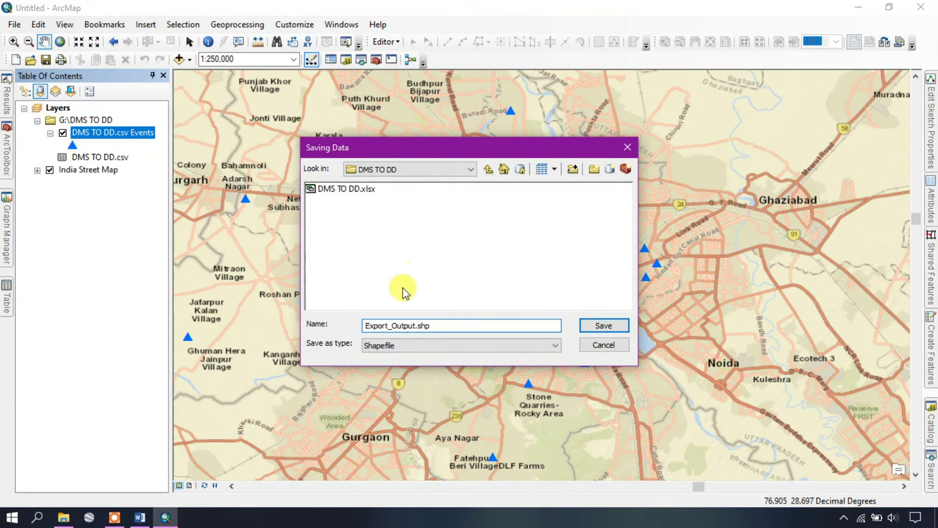
{"action": "left_click_drag", "start_coordinate": [415, 326], "coordinate": [378, 326]}
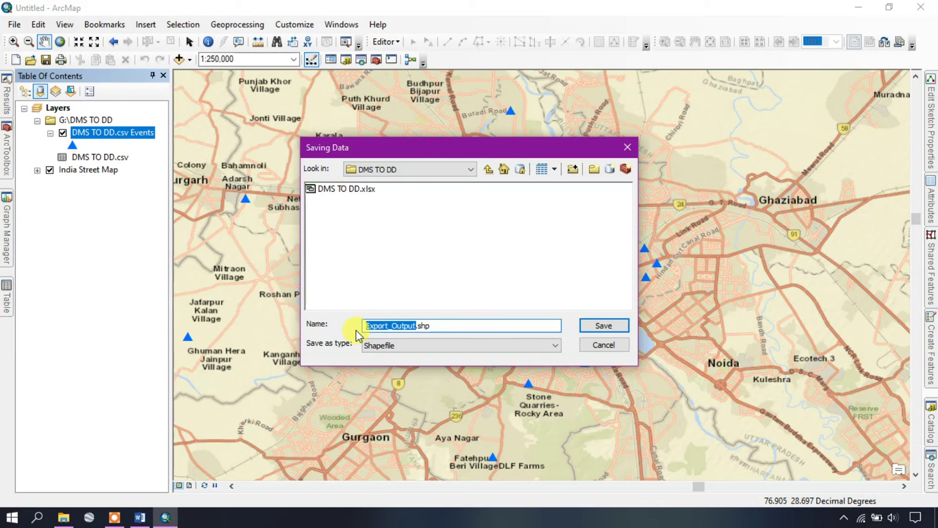
{"action": "type", "text": "Local"}
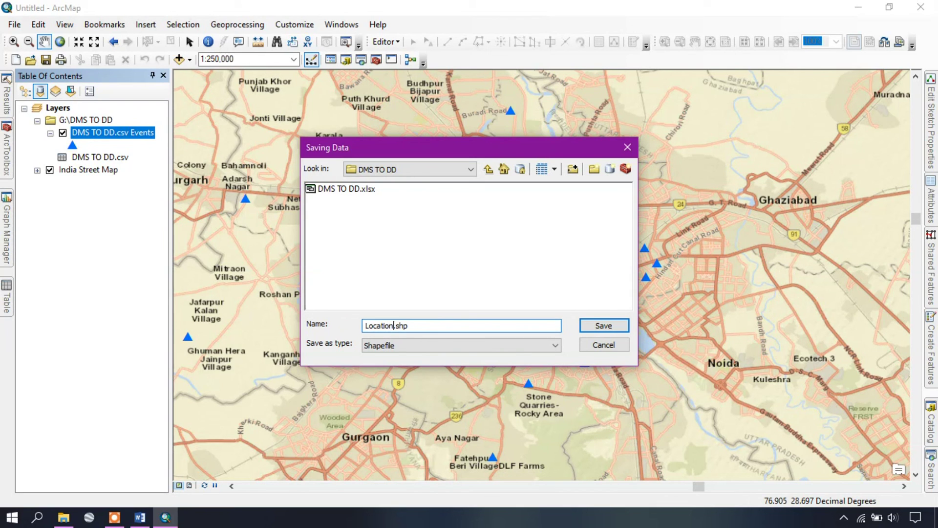
{"action": "left_click", "coordinate": [621, 324]}
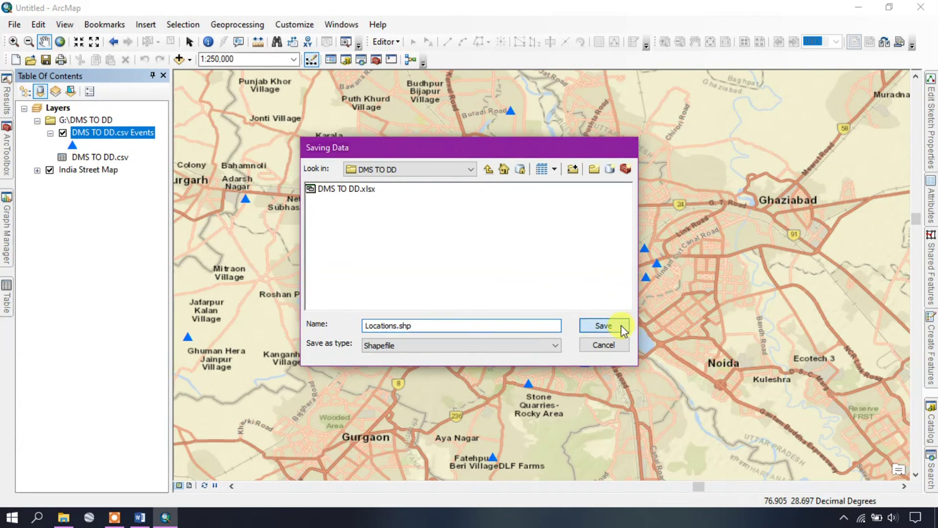
{"action": "left_click", "coordinate": [498, 351]}
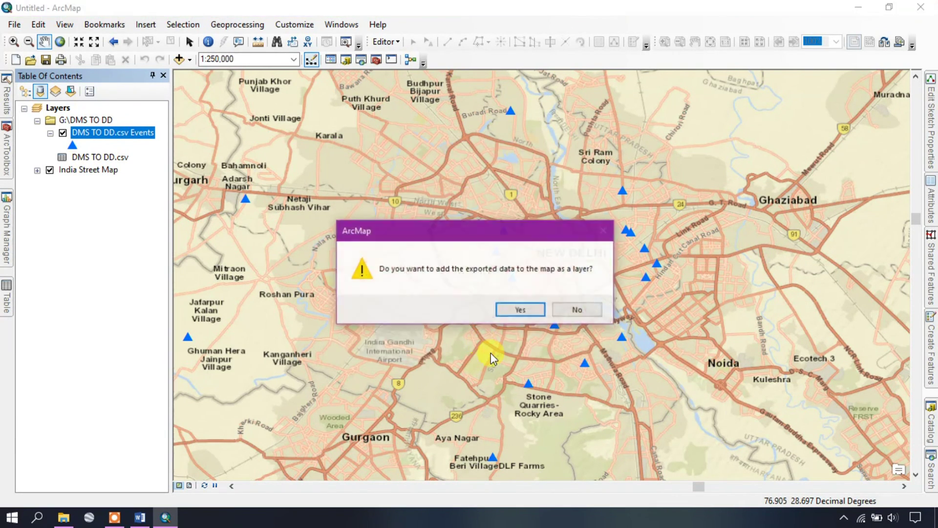
{"action": "left_click", "coordinate": [519, 310]}
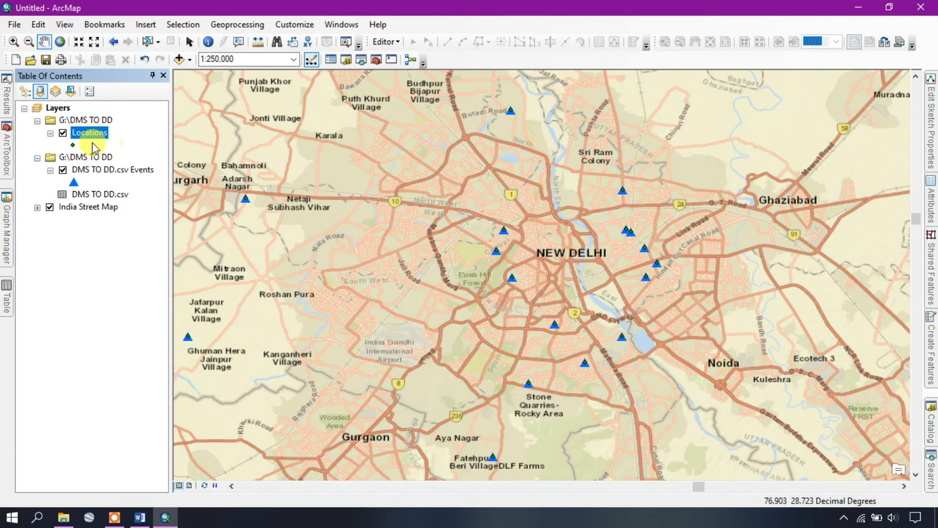
- Change the Locations layer's marker to the first pushpin symbol and color it orange
{"action": "left_click", "coordinate": [73, 145]}
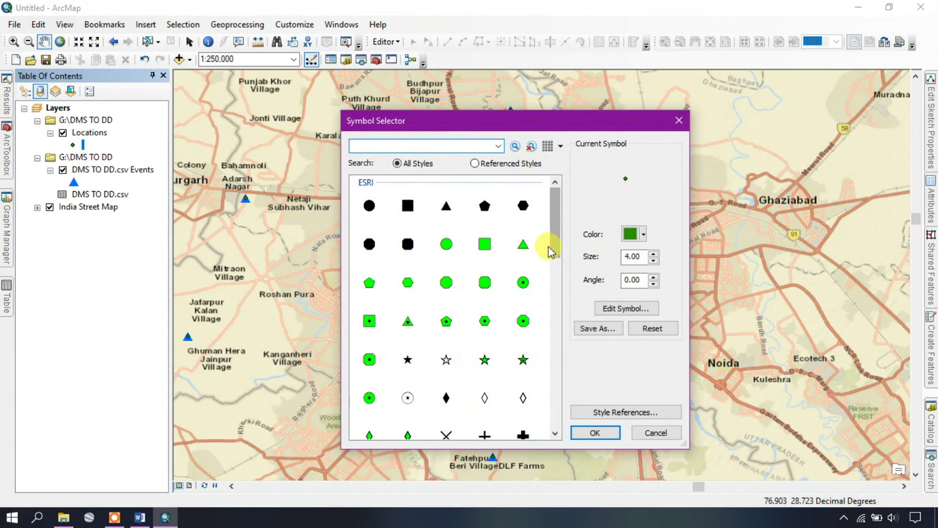
{"action": "scroll", "coordinate": [554, 284], "scroll_direction": "down", "scroll_amount": 3}
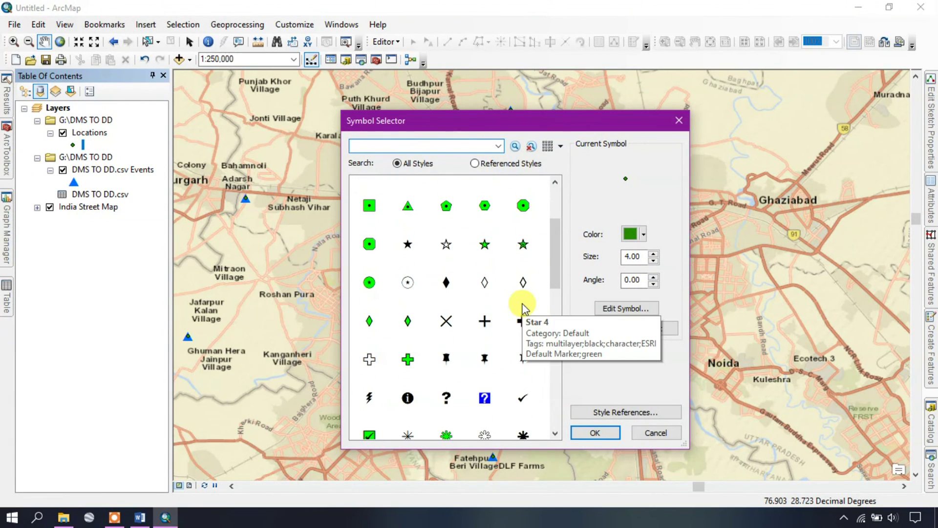
{"action": "left_click", "coordinate": [446, 358]}
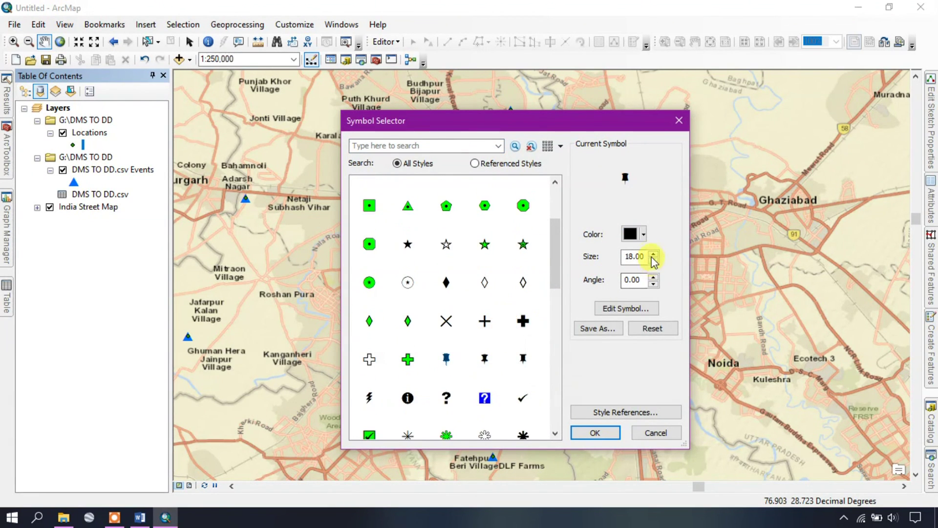
{"action": "left_click", "coordinate": [645, 237]}
{"action": "left_click", "coordinate": [666, 309]}
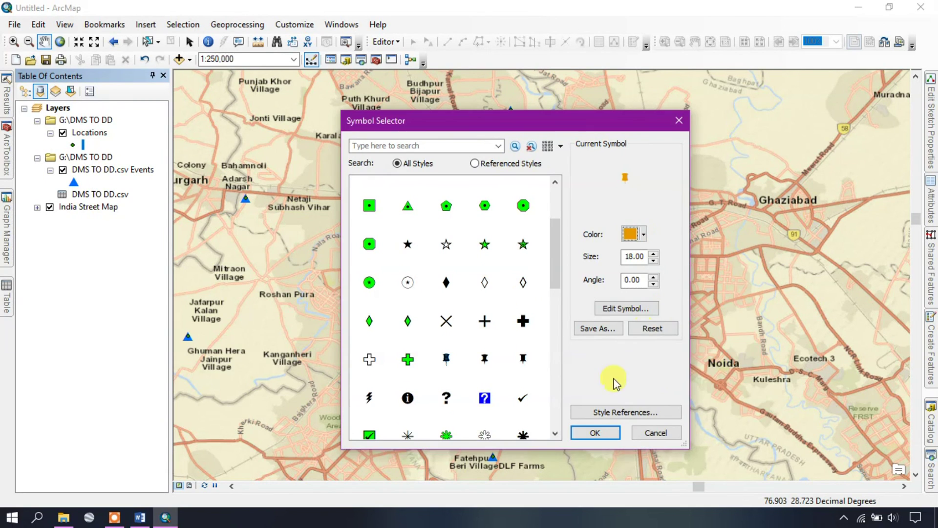
{"action": "left_click", "coordinate": [595, 432]}
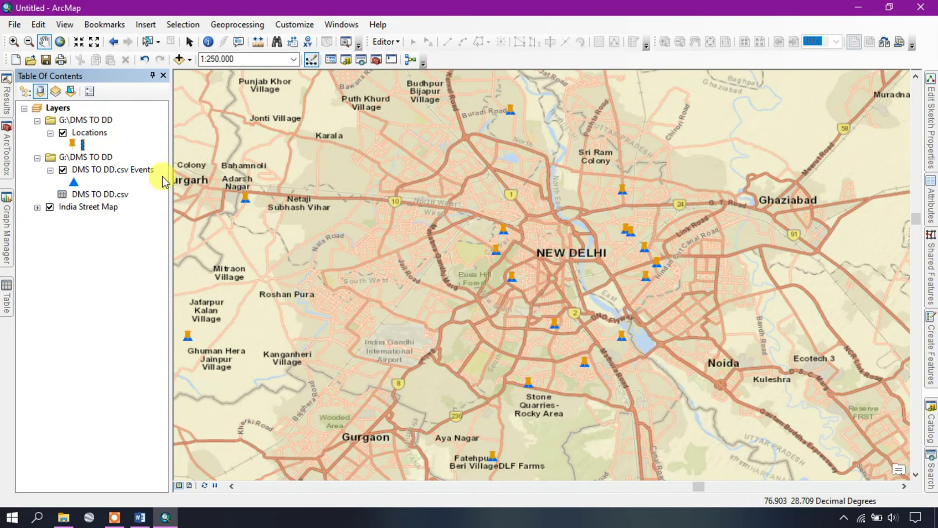
- Hide the DMS TO DD.csv Events layer and enlarge the Locations layer's pushpin marker
{"action": "left_click", "coordinate": [63, 169]}
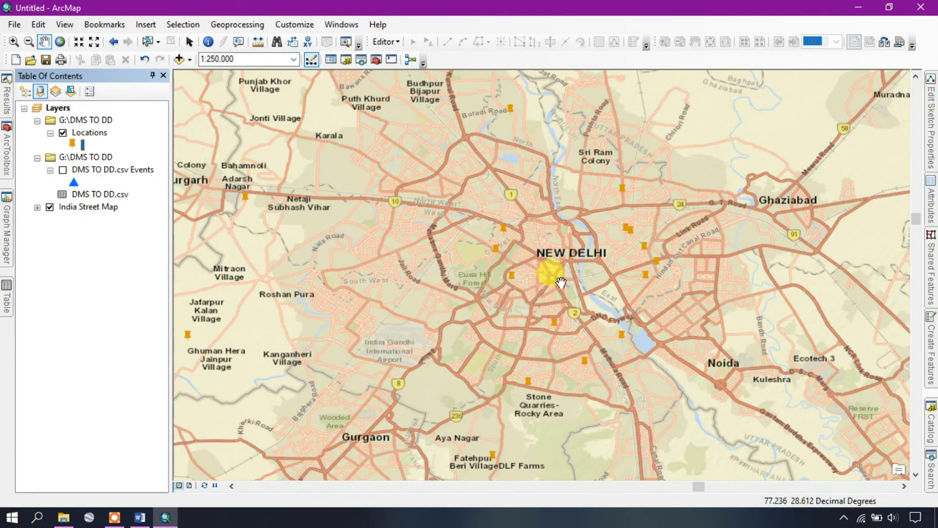
{"action": "left_click", "coordinate": [72, 144]}
{"action": "left_click", "coordinate": [653, 254]}
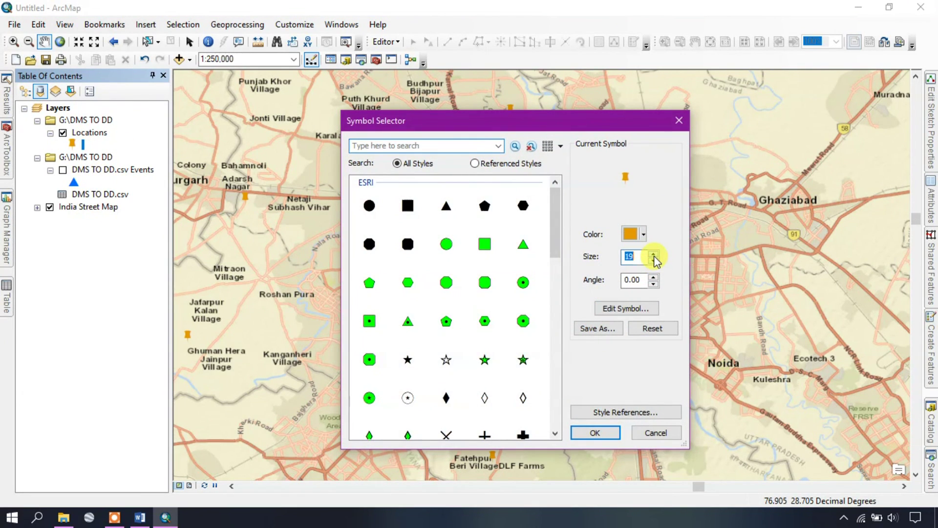
{"action": "left_click", "coordinate": [595, 432]}
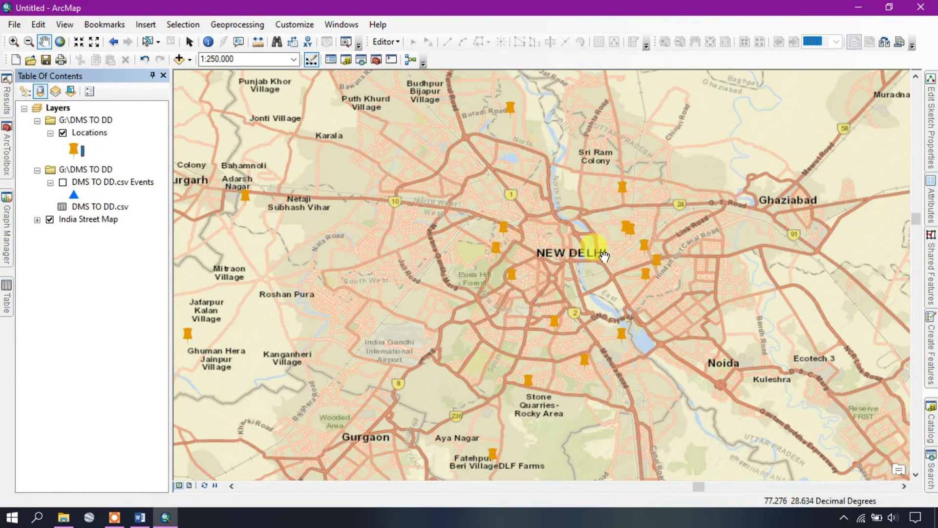